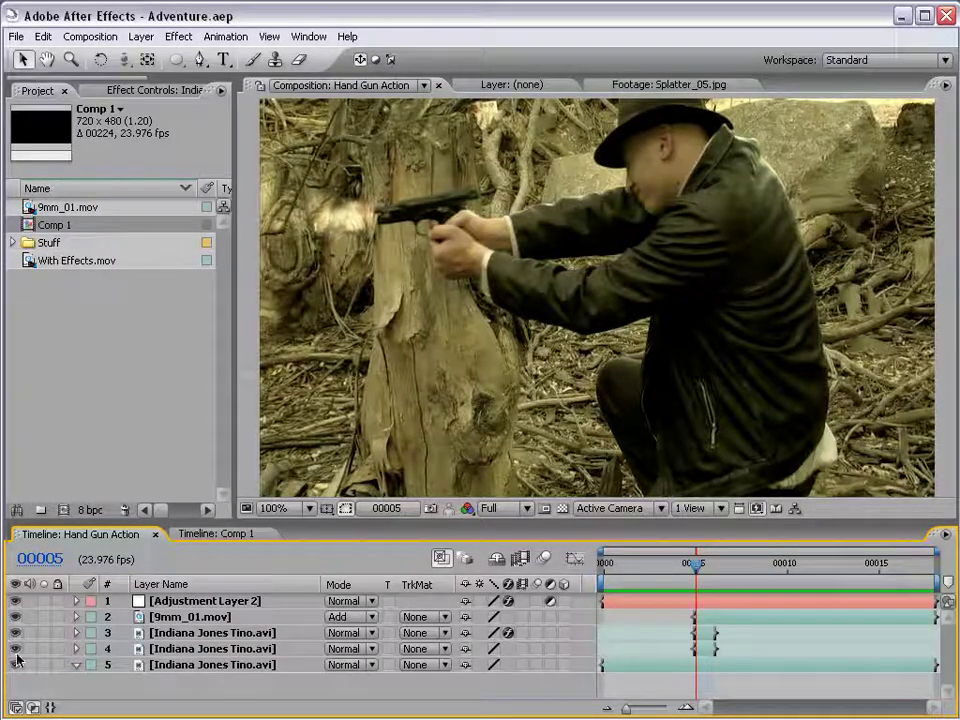
Preview the shot, toggling layers 3 and 4 off and on, and scrub through frames 00006–00014.
left_click_drag(15, 648, 15, 632)
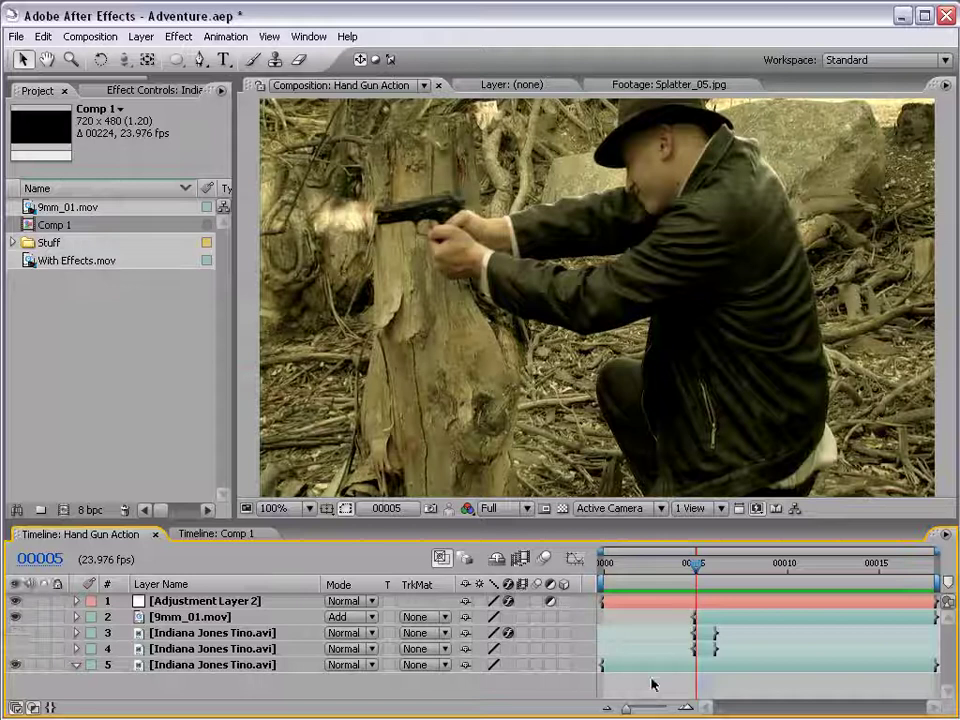
key("KP_0")
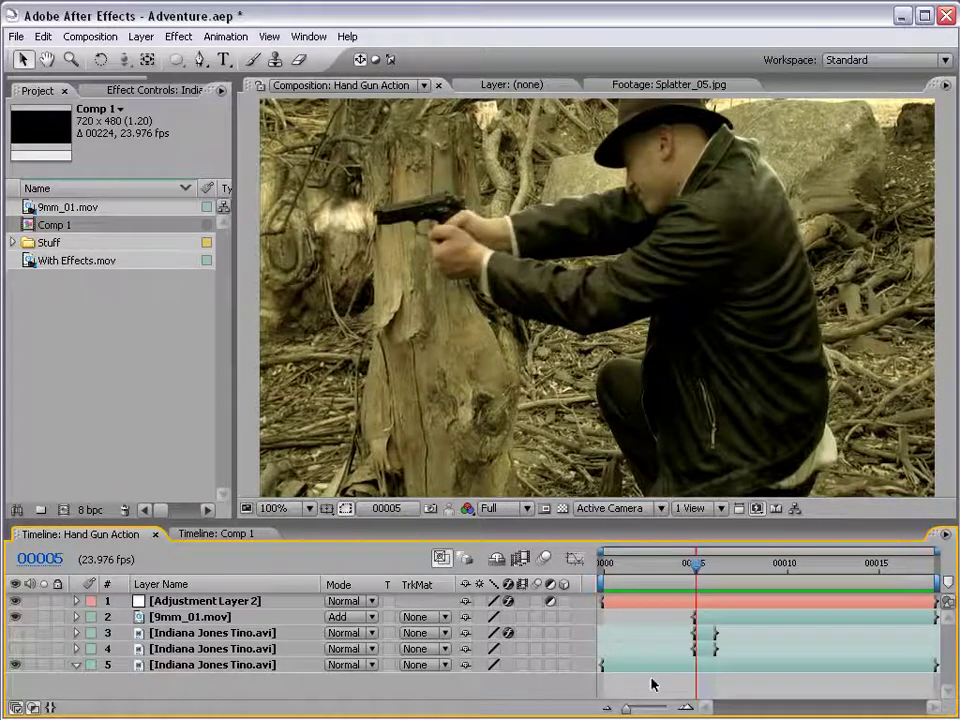
left_click_drag(15, 633, 16, 652)
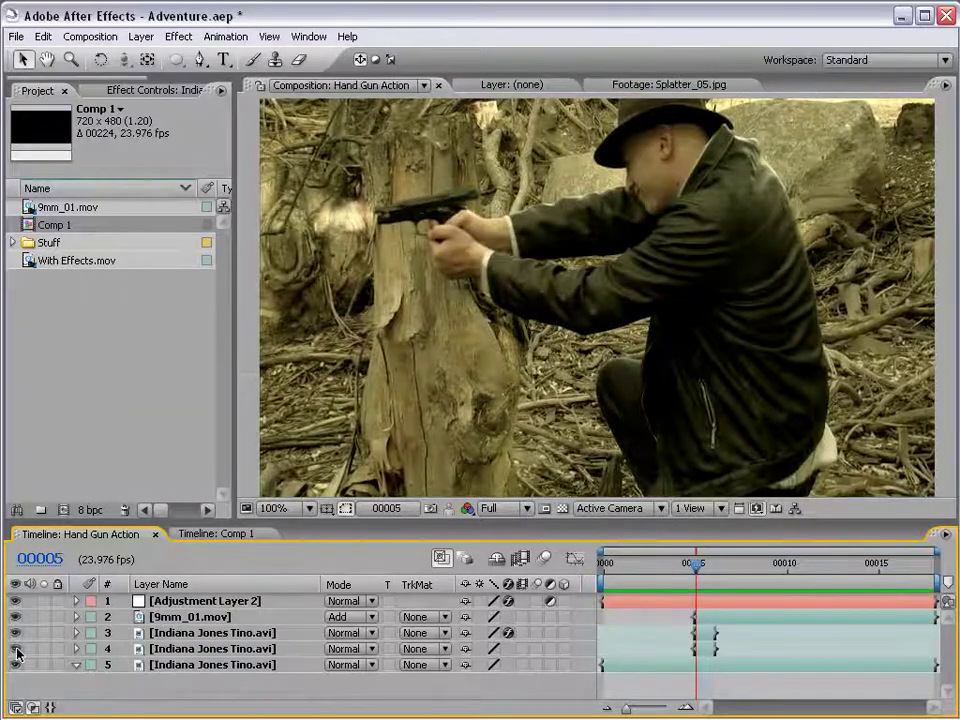
key("Page_Down")
key("KP_0")
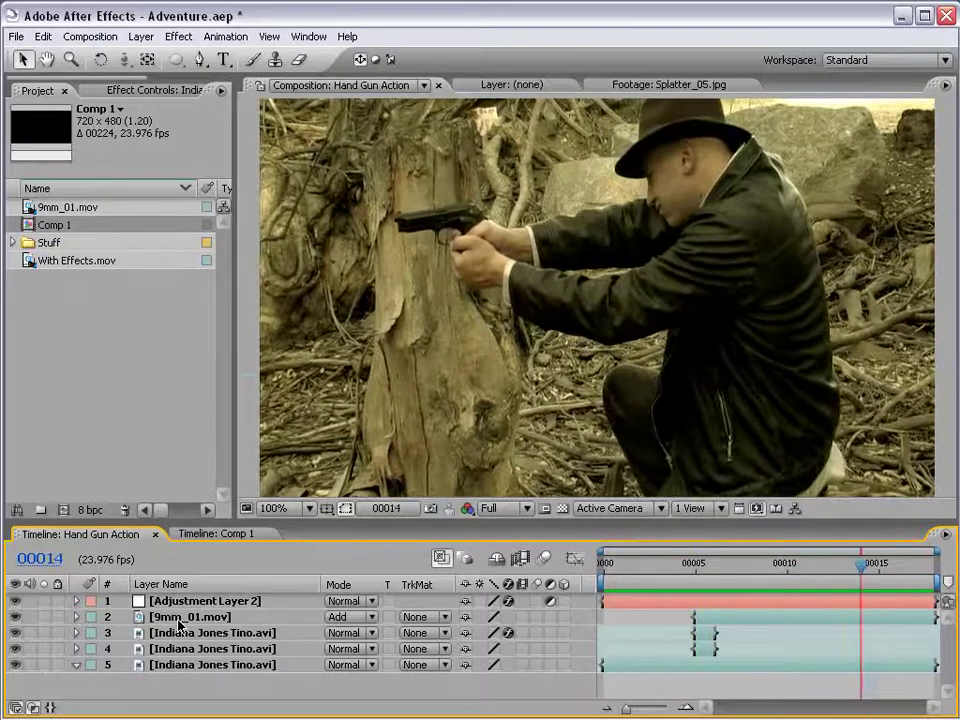
mouse_move(616, 563)
left_mouse_down()
mouse_move(718, 568)
mouse_move(697, 575)
left_mouse_up()
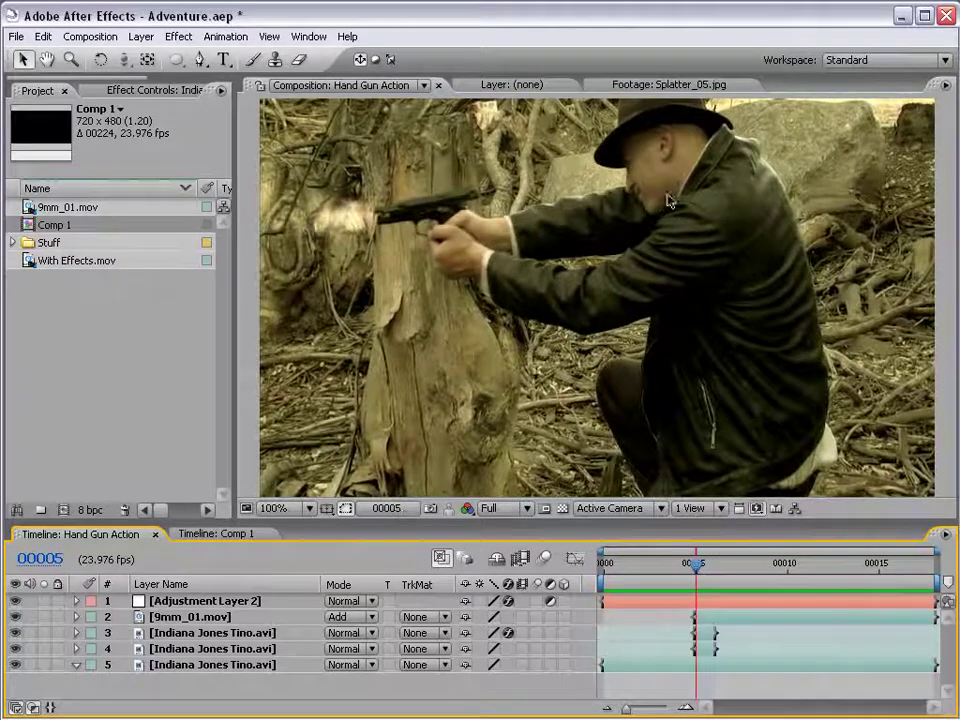
left_click(710, 570)
mouse_move(710, 570)
left_mouse_down()
mouse_move(864, 570)
mouse_move(598, 573)
left_mouse_up()
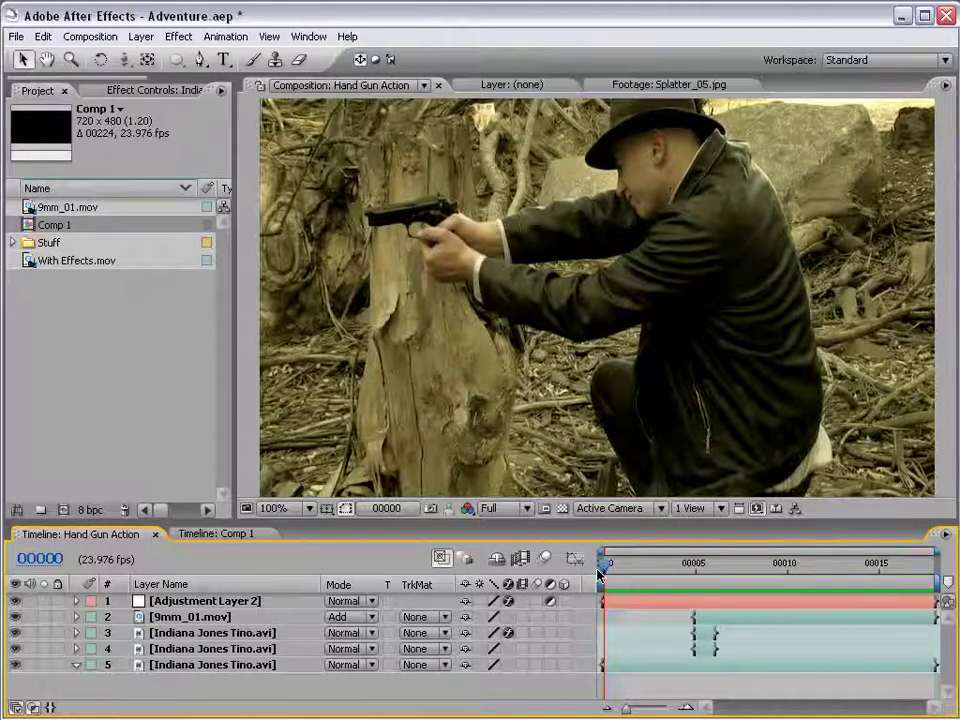
key("space")
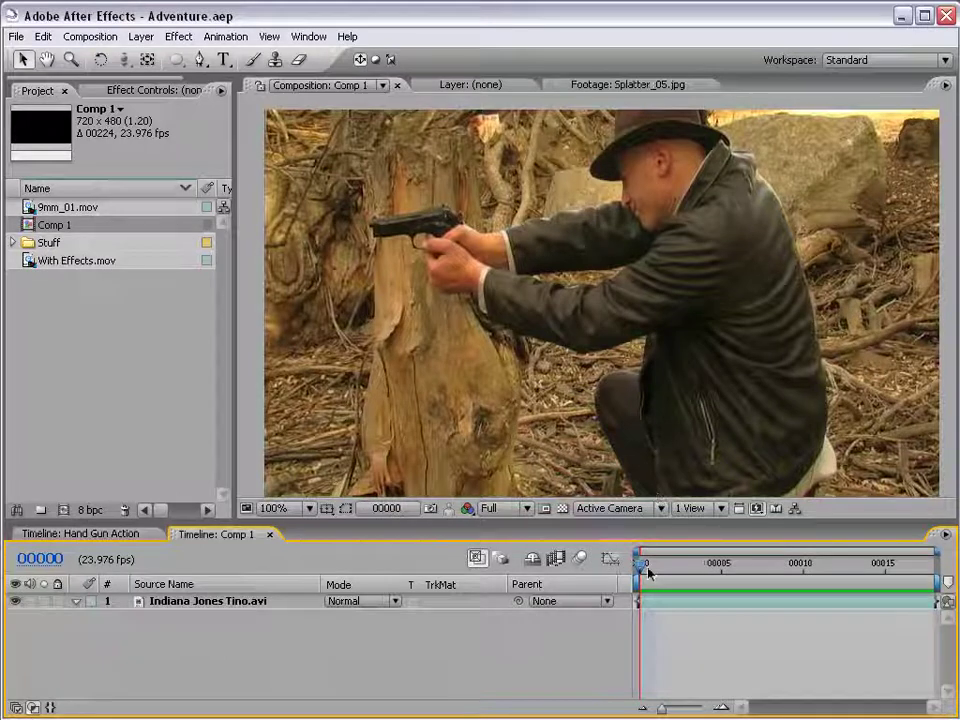
Scrub Comp 1 to the firing moment and compare frames 5 and 6.
left_click_drag(648, 573, 750, 573)
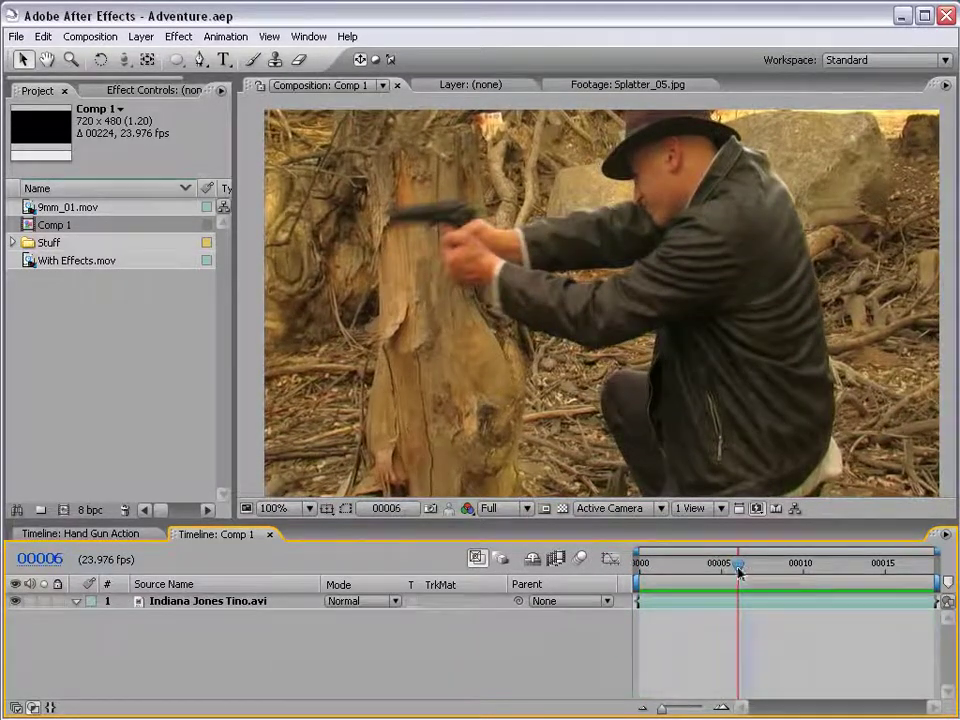
key("Page_Up")
key("Page_Down")
key("Page_Up")
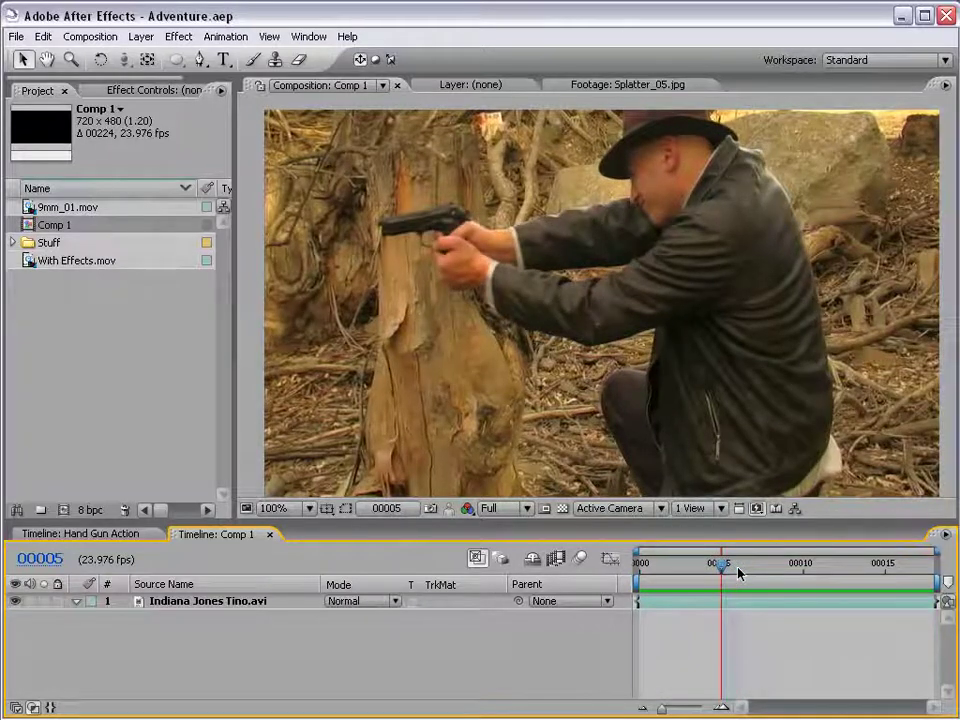
Duplicate the Indiana Jones Tino.avi layer at frame 5, restoring it via Edit > Redo Duplicate Layer.
left_click(722, 603)
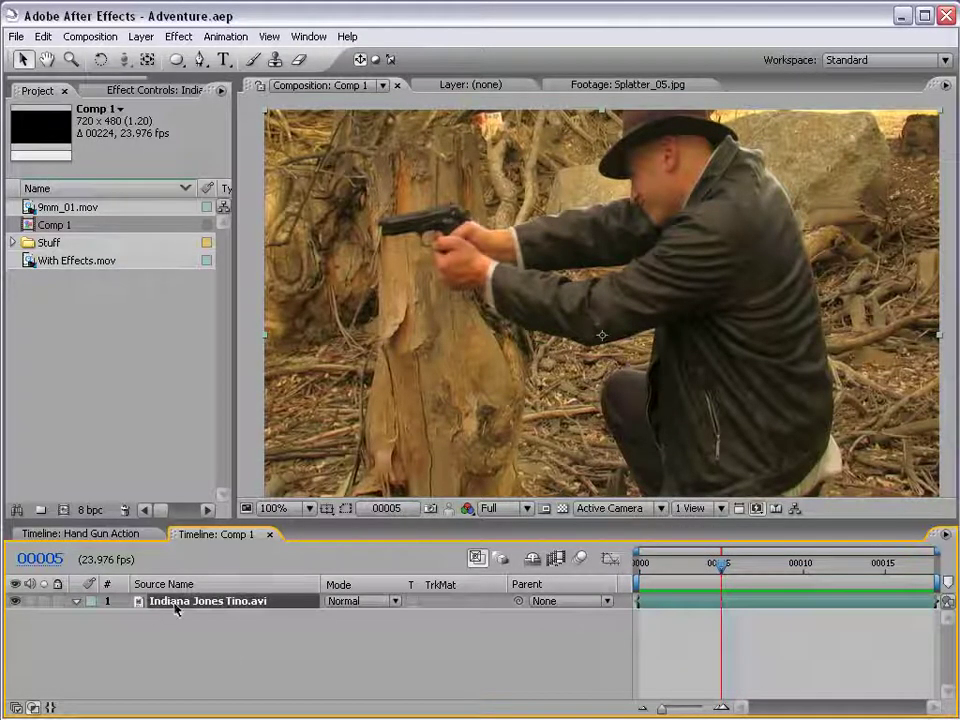
key("ctrl+d")
key("ctrl+z")
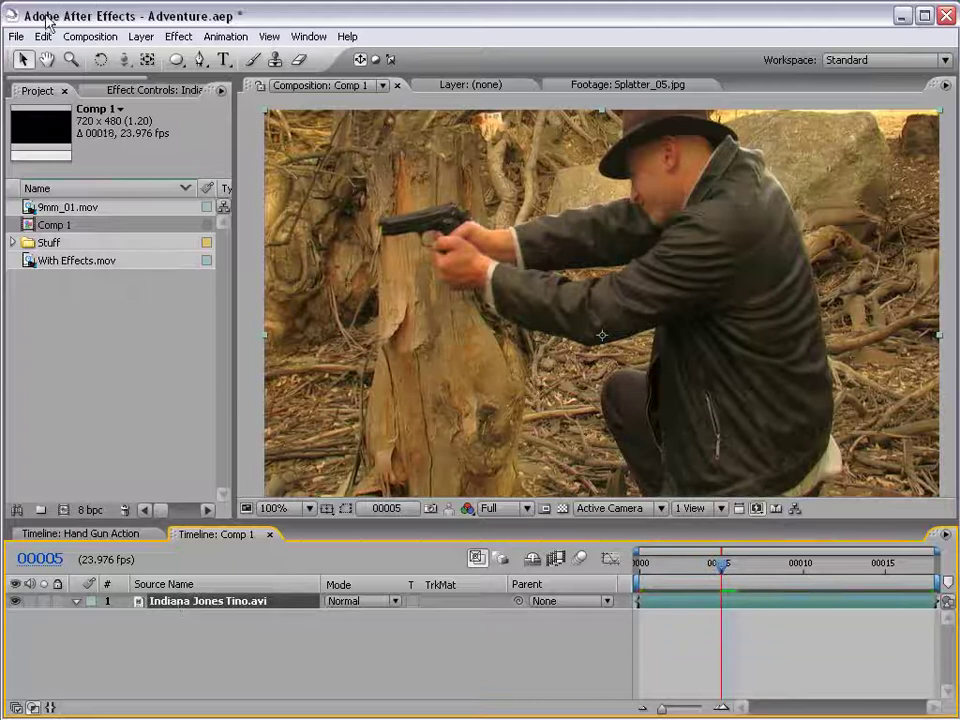
left_click(43, 36)
left_click(66, 200)
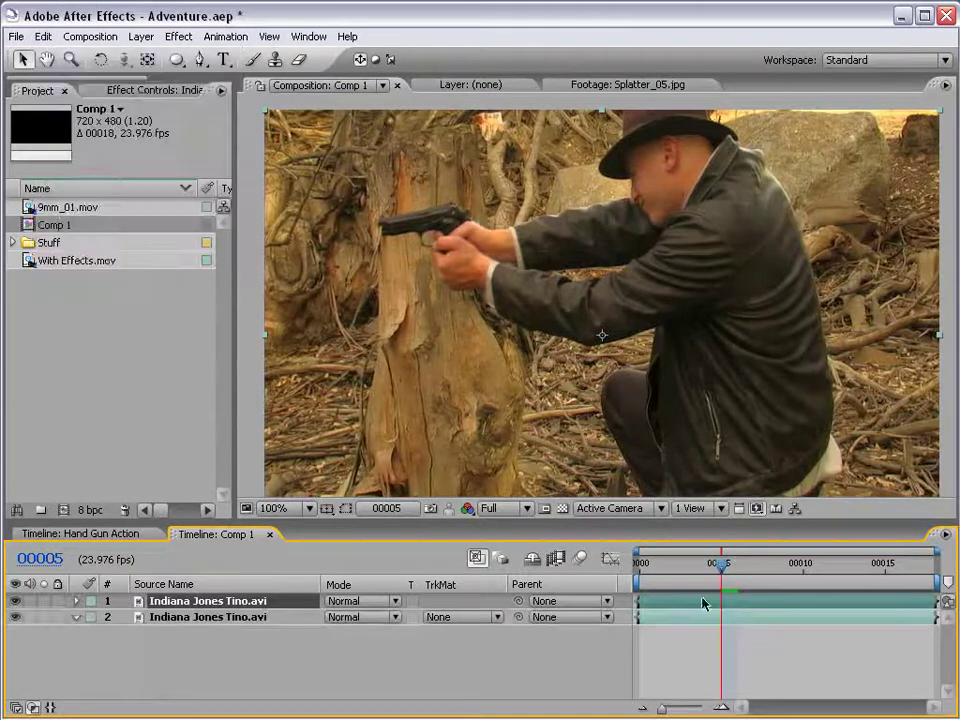
Zoom the composition view to 400% and pan onto the pistol.
key("h")
left_click_drag(489, 315, 521, 311)
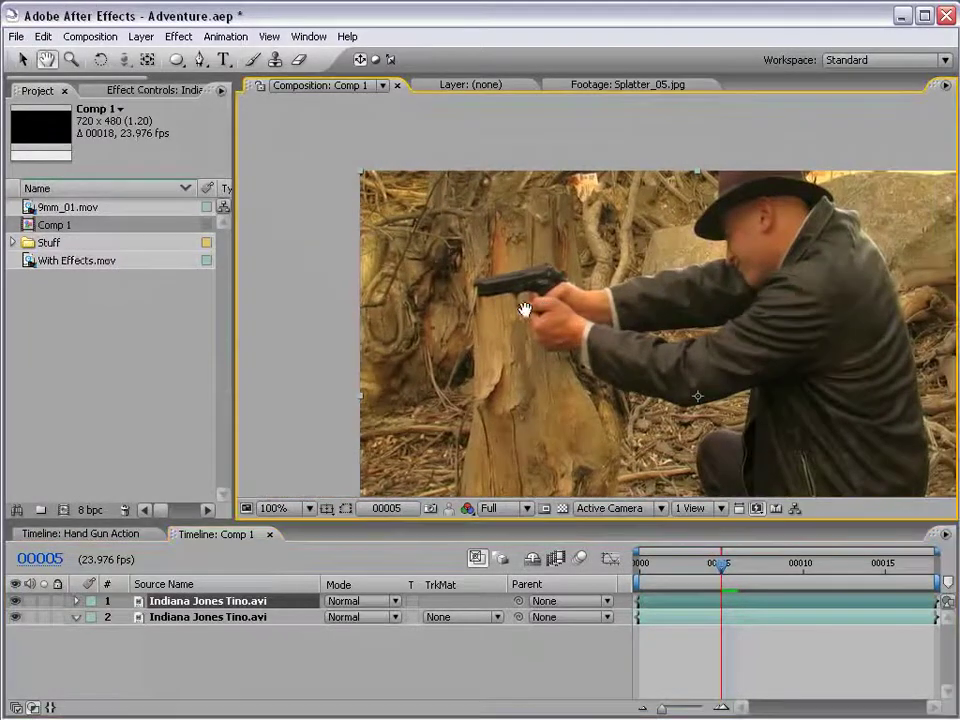
scroll(525, 317, "up", 1)
left_click_drag(451, 318, 551, 346)
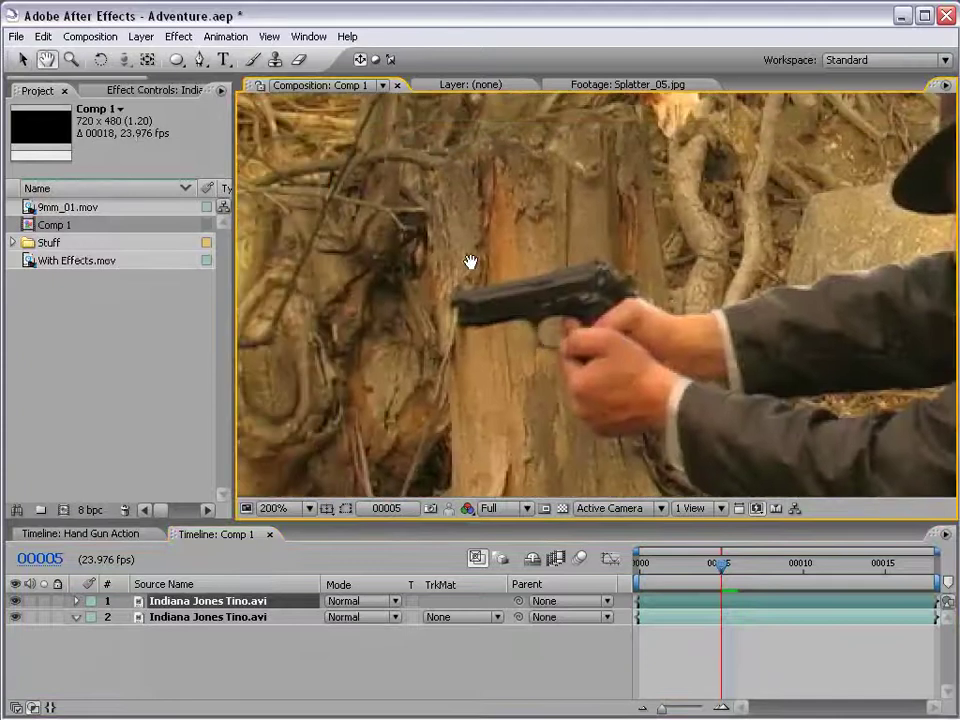
Trace a closed Pen-tool mask on layer 1 around the slide, front edge to rear sight.
left_click(199, 59)
scroll(560, 318, "up", 1)
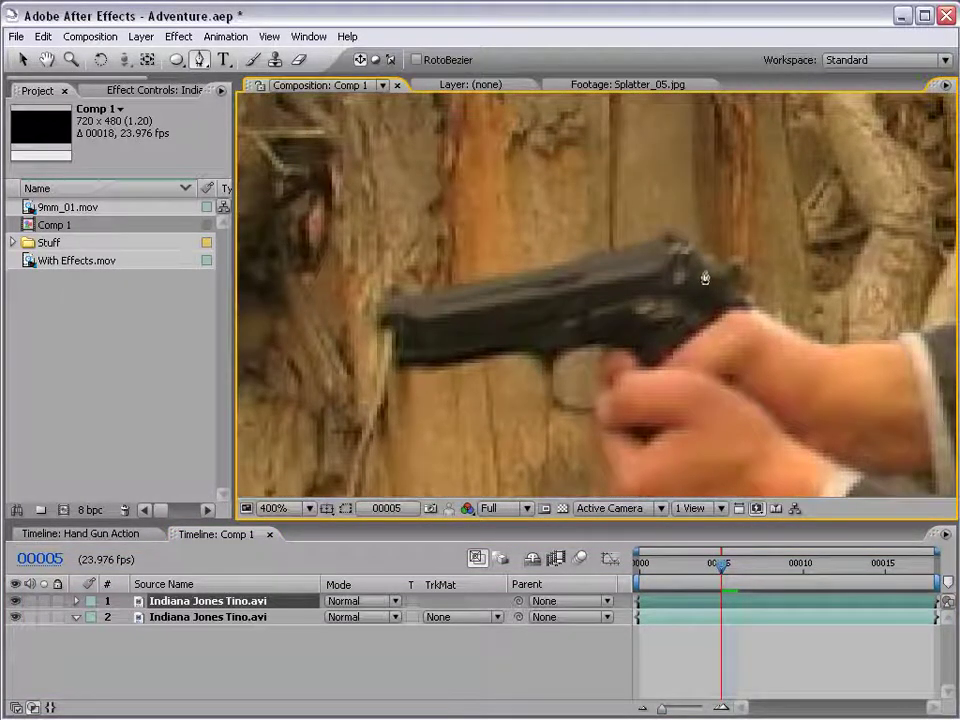
left_click(389, 343)
left_click(394, 301)
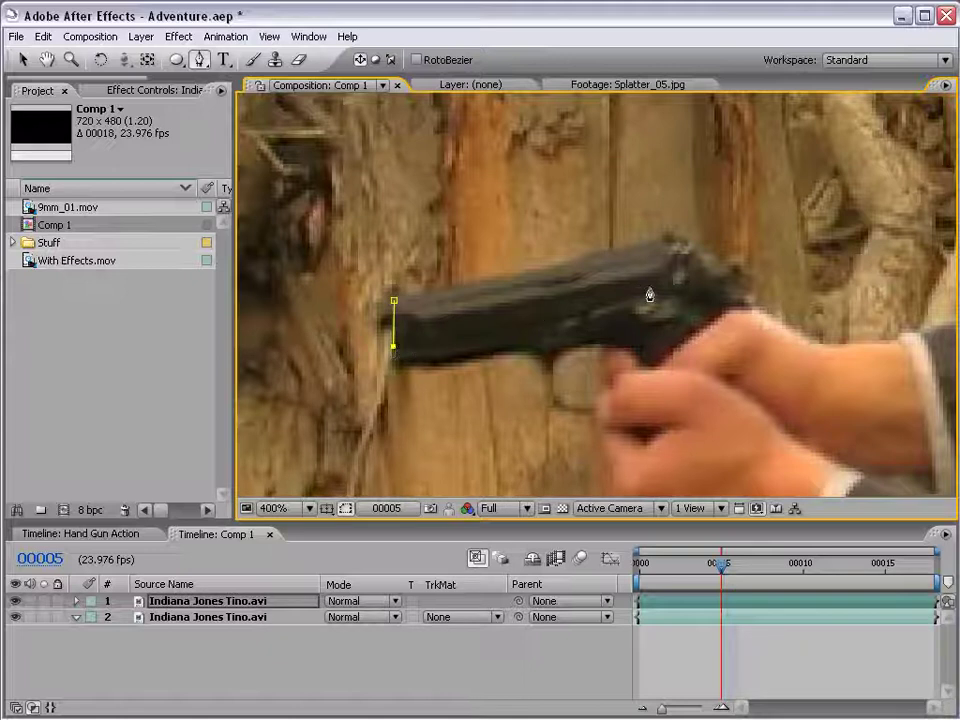
left_click(702, 284)
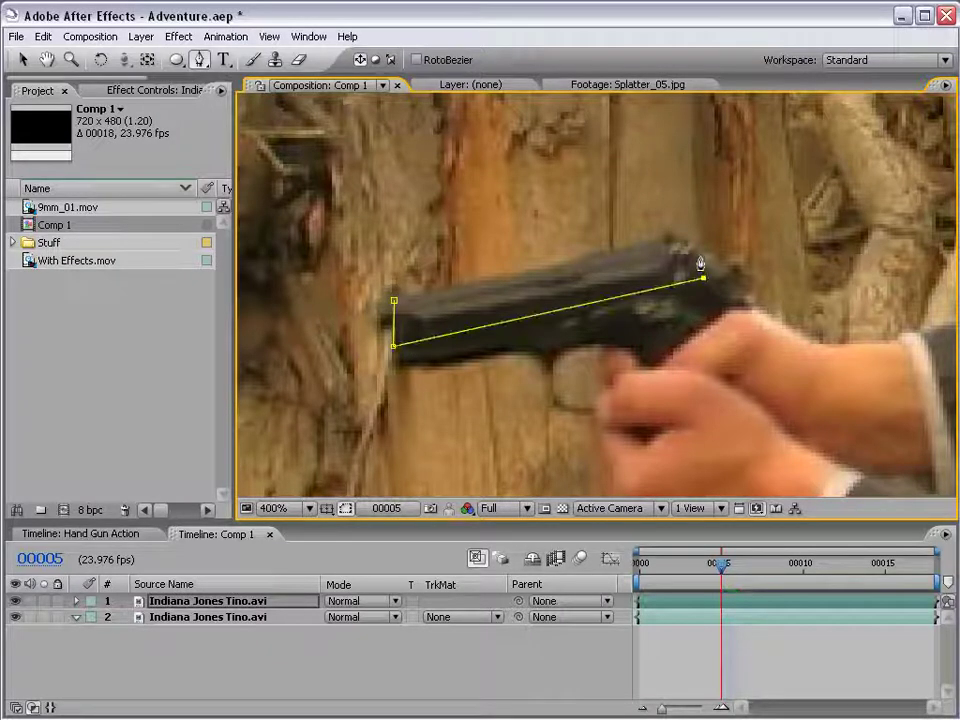
left_click(701, 259)
left_click(676, 230)
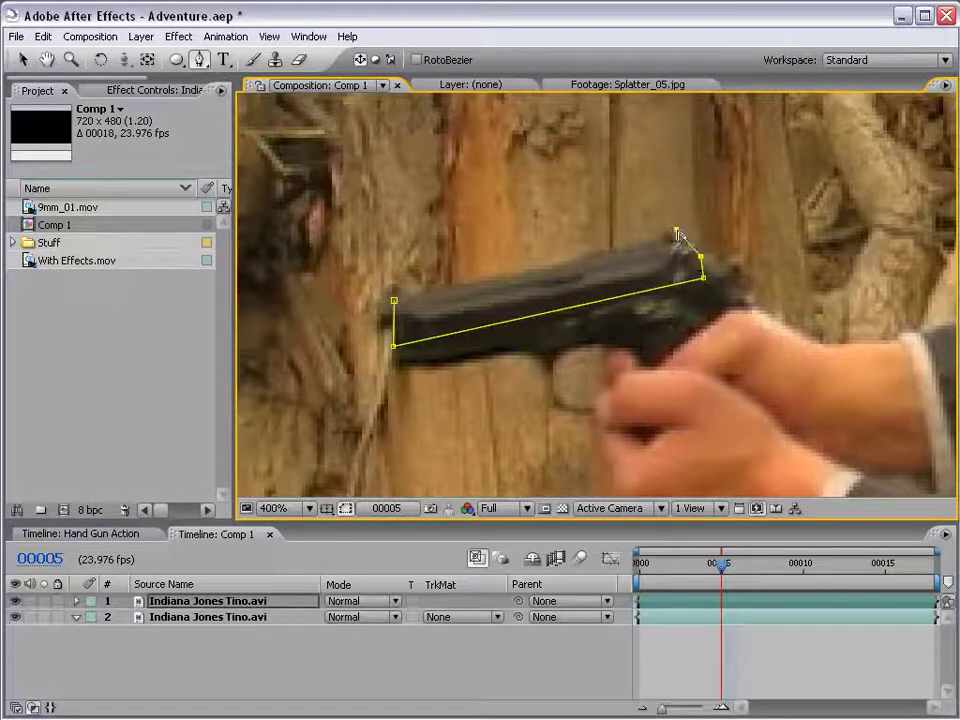
left_click(396, 302)
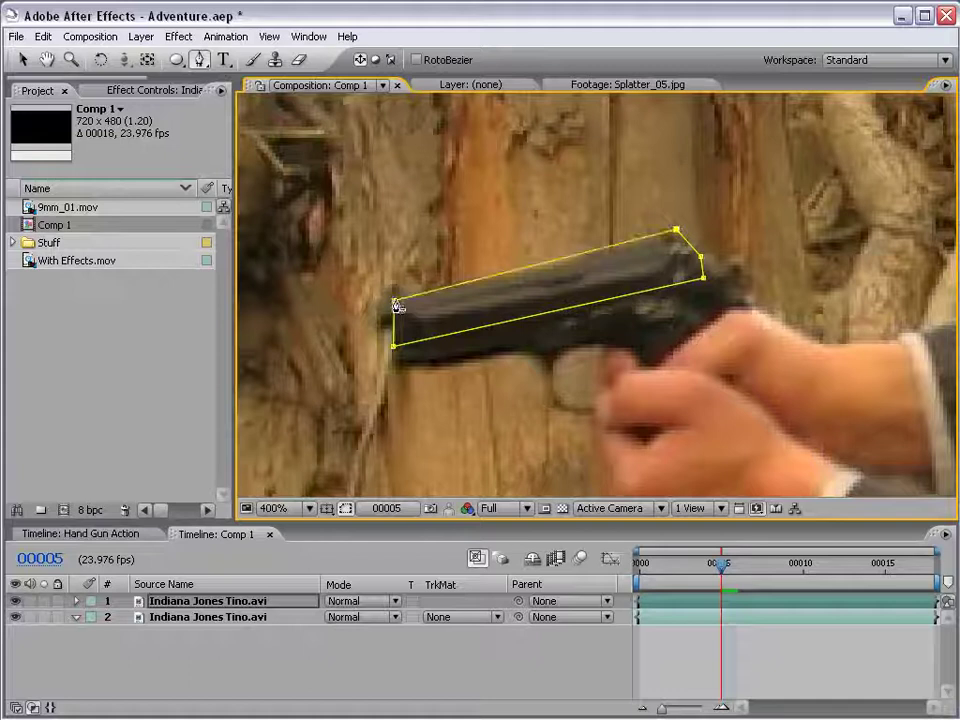
left_click(722, 643)
left_click(701, 615)
Trim layer 1 to start at frame 5 and end around frame 6.
key("v")
left_click(676, 234)
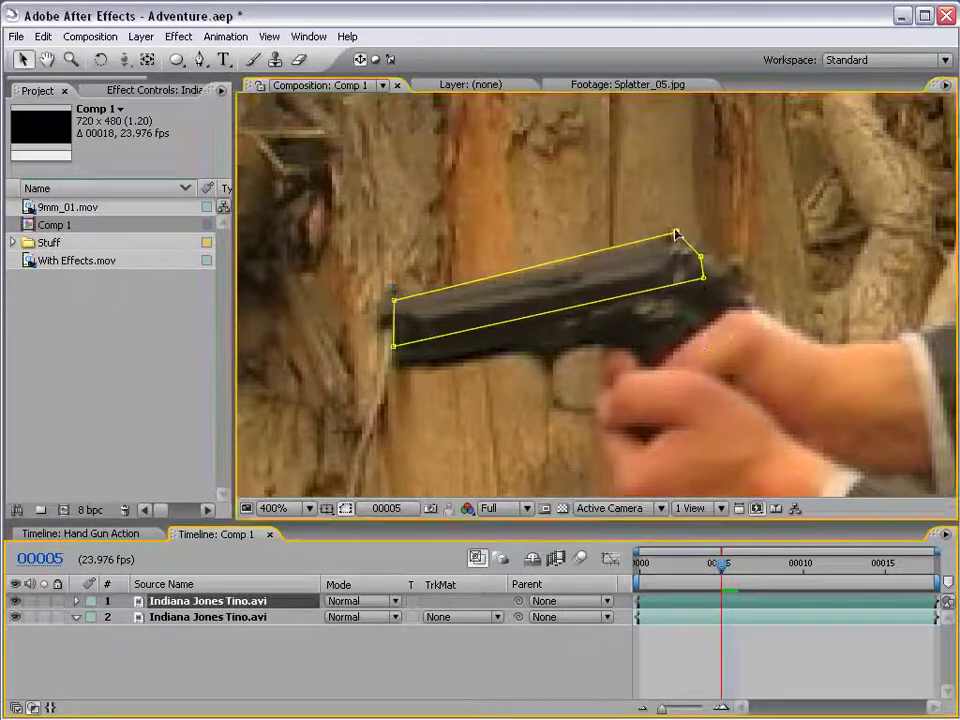
left_click(708, 602)
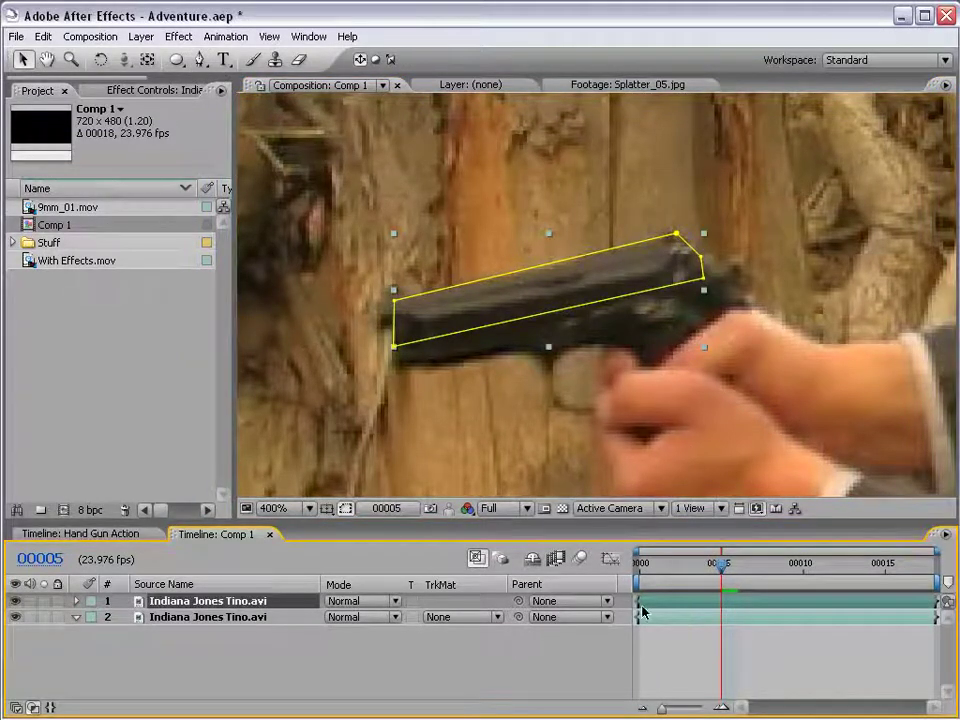
key("alt+bracketleft")
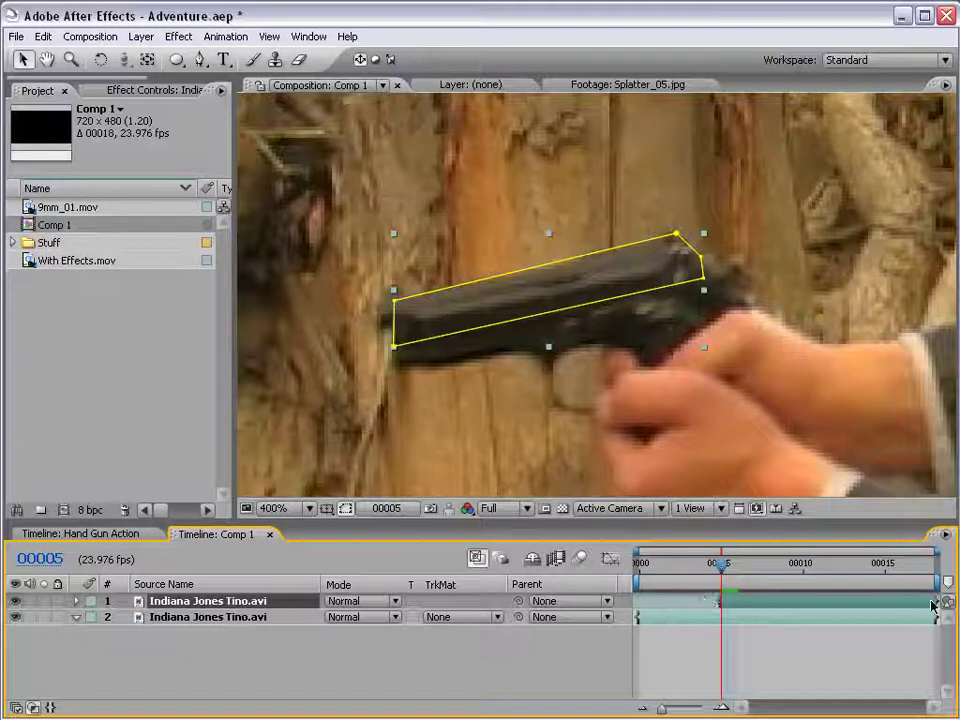
mouse_move(940, 601)
left_mouse_down()
mouse_move(740, 601)
mouse_move(722, 568)
left_mouse_up()
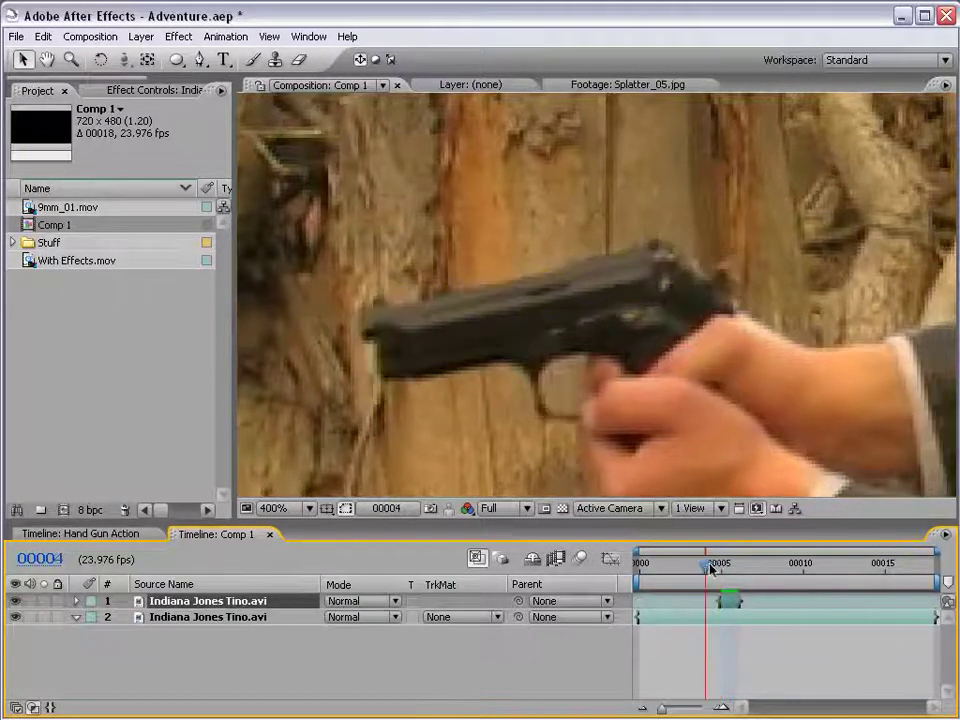
left_click(784, 686)
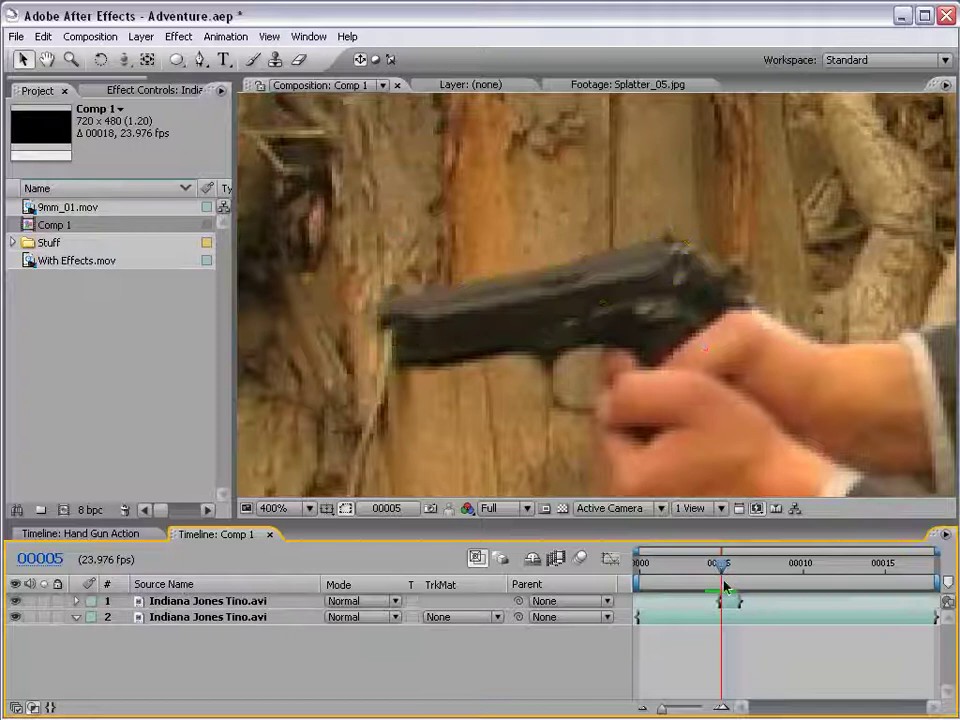
left_click(730, 602)
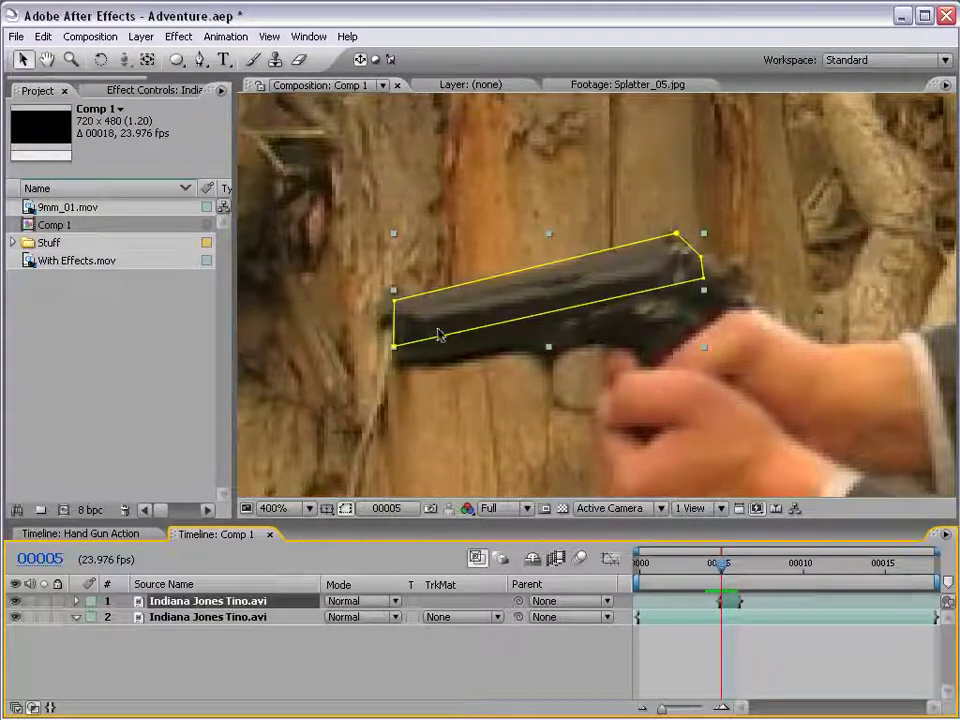
Move the masked slide up and back for recoil, then review it at 200% zoom.
left_click(345, 509)
left_click(345, 509)
left_click(345, 509)
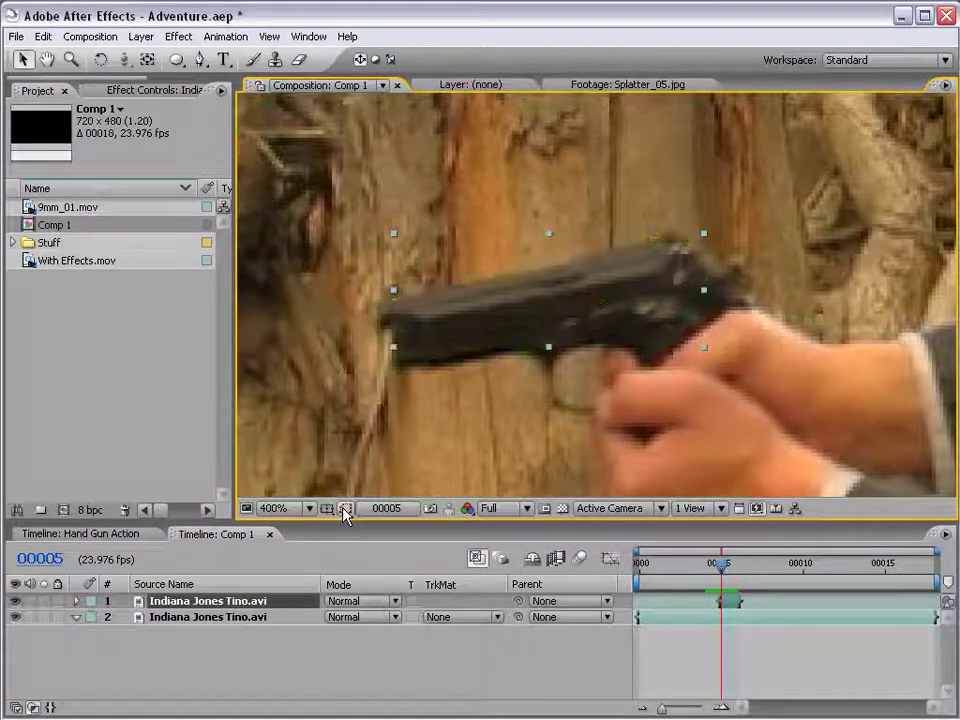
mouse_move(500, 309)
left_mouse_down()
mouse_move(555, 290)
mouse_move(565, 298)
left_mouse_up()
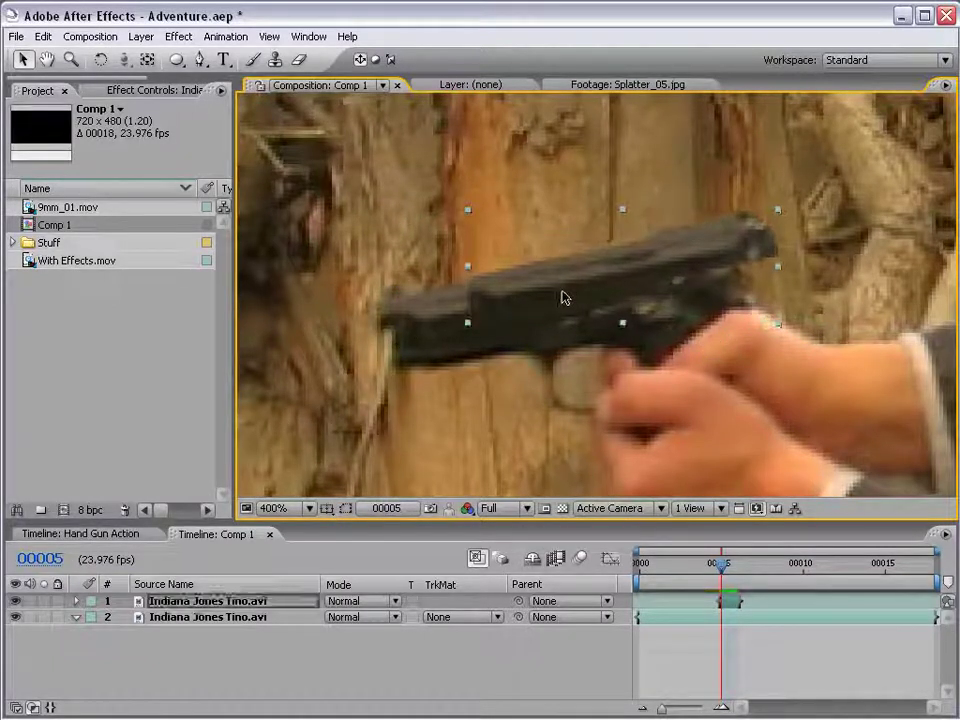
left_click(759, 632)
key("comma")
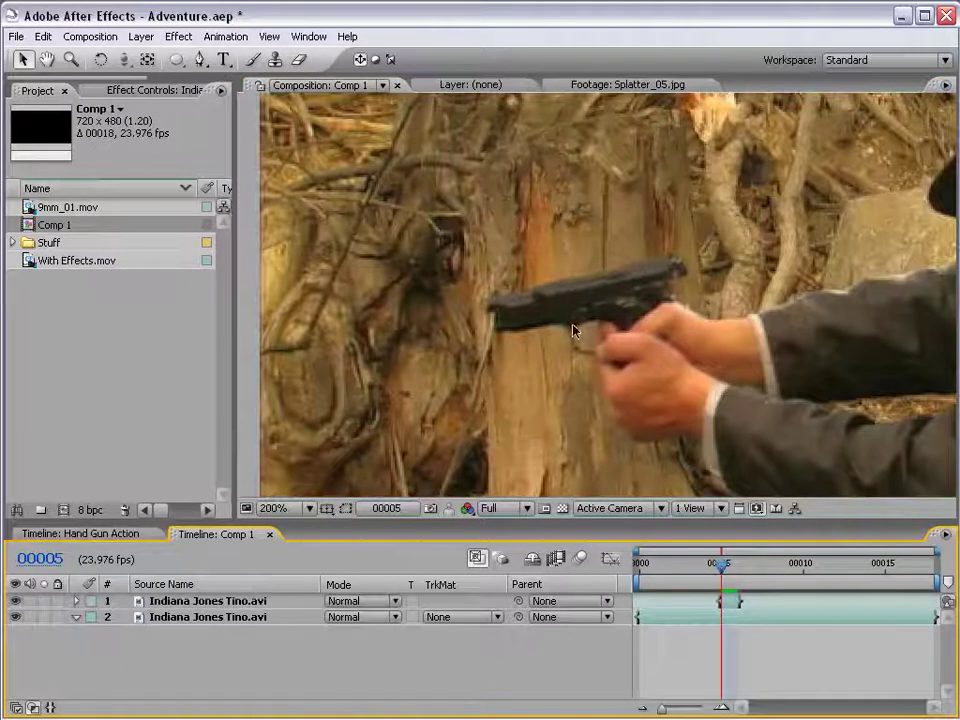
key("Page_Up")
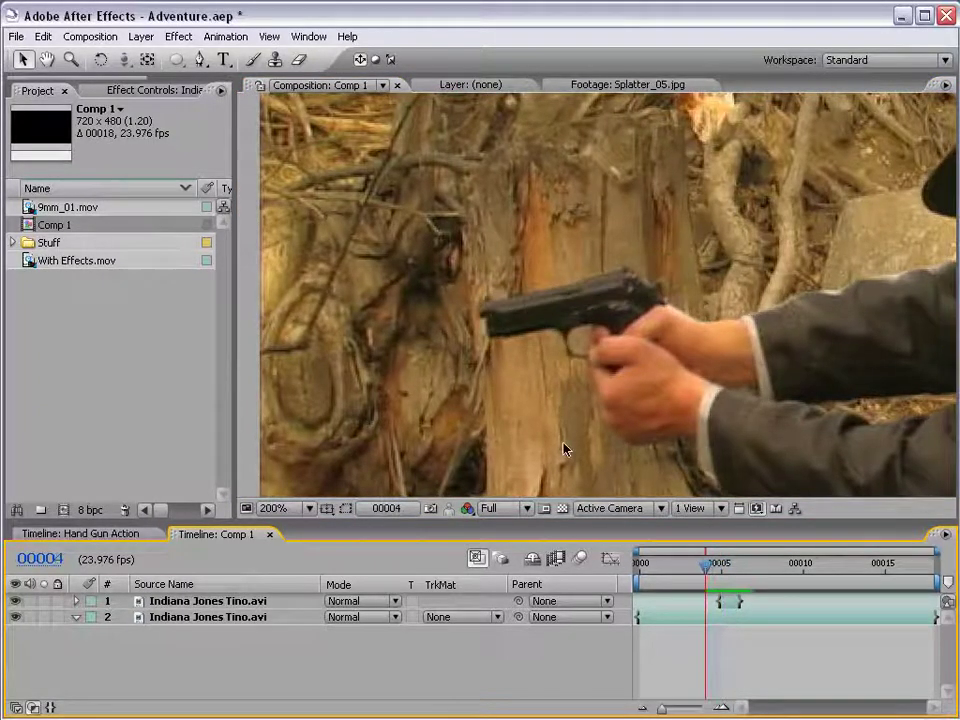
key("Page_Down")
left_click(604, 292)
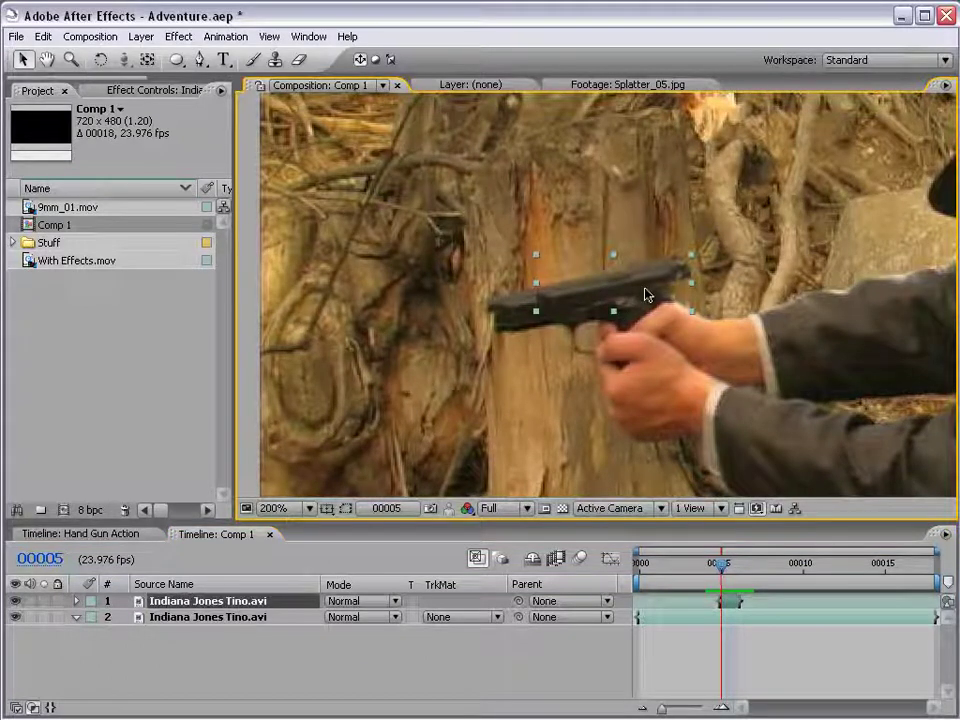
left_click(180, 37)
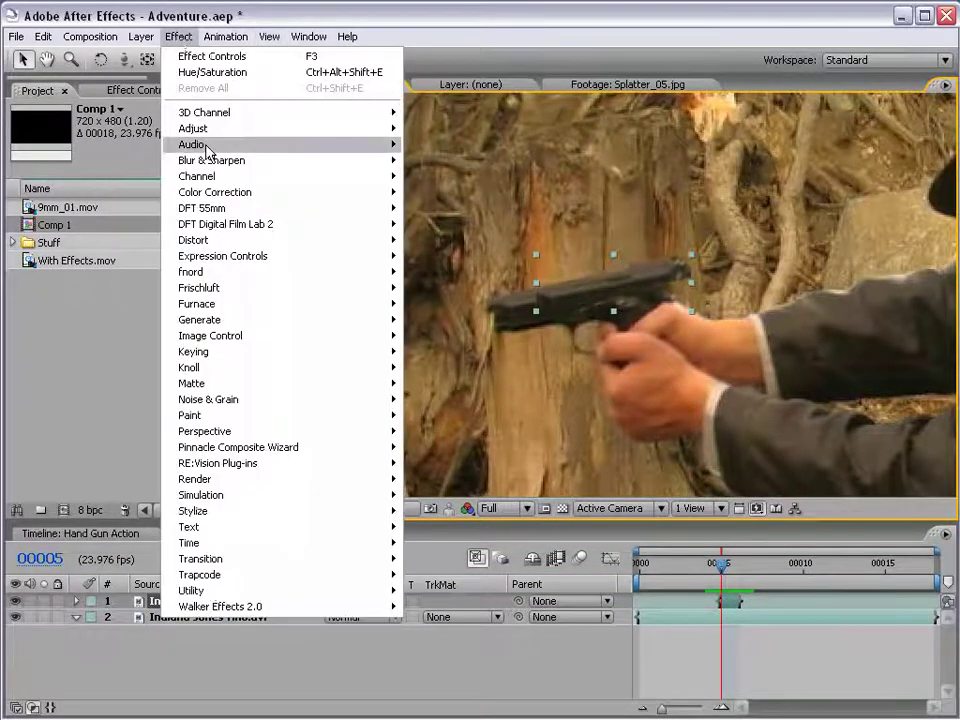
Apply Directional Blur to the slide layer with -101° direction and 5.9 blur length.
mouse_move(212, 160)
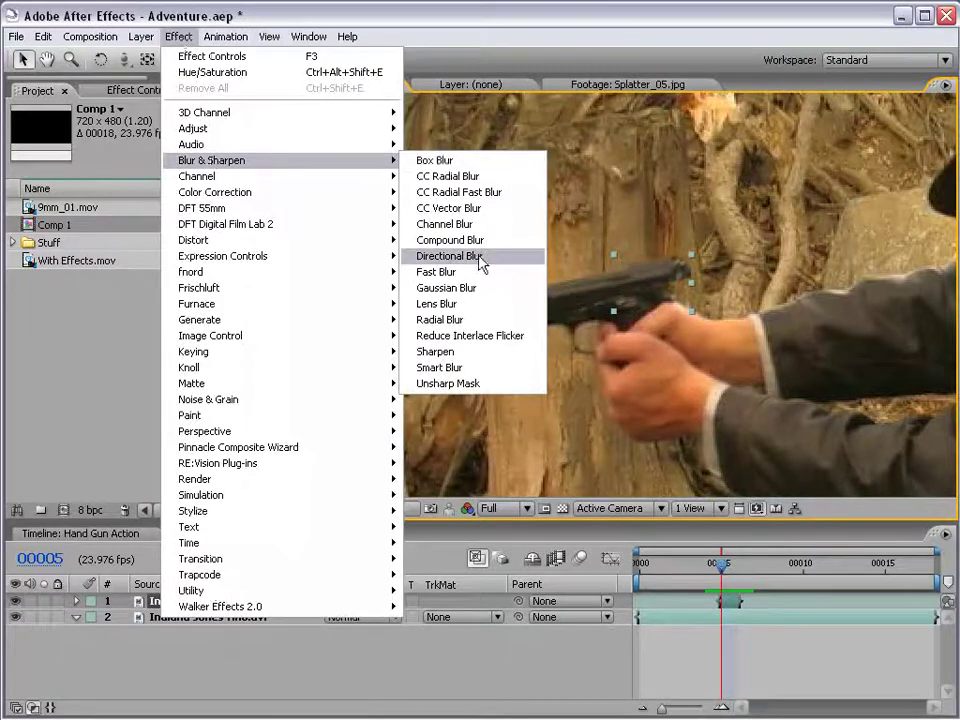
left_click(448, 256)
mouse_move(100, 195)
left_mouse_down()
mouse_move(110, 192)
mouse_move(101, 186)
mouse_move(118, 210)
left_mouse_up()
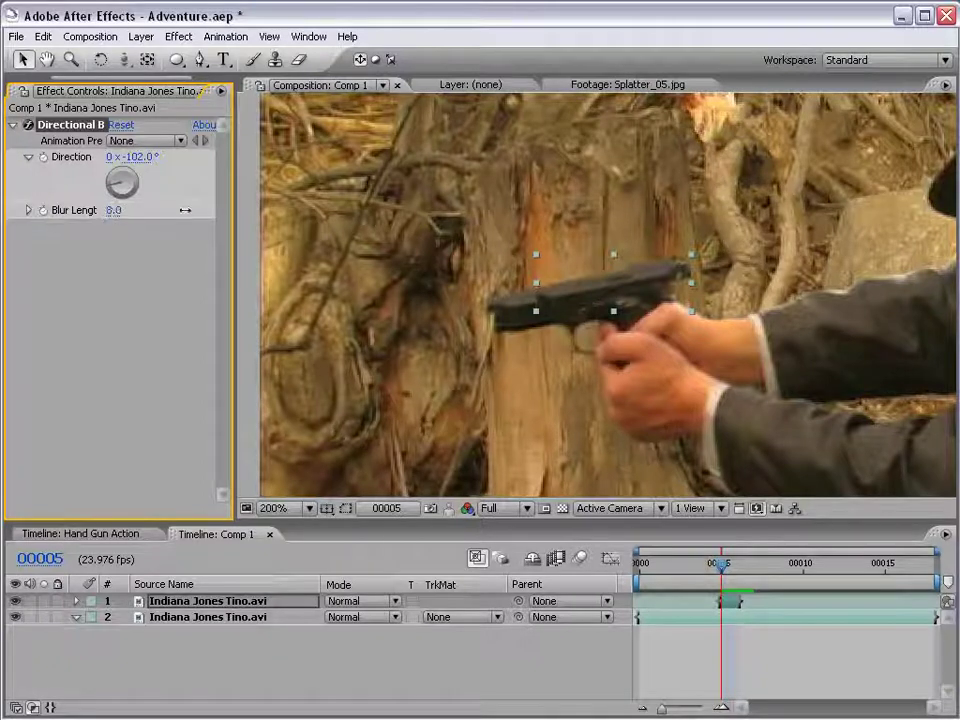
left_click_drag(185, 210, 494, 205)
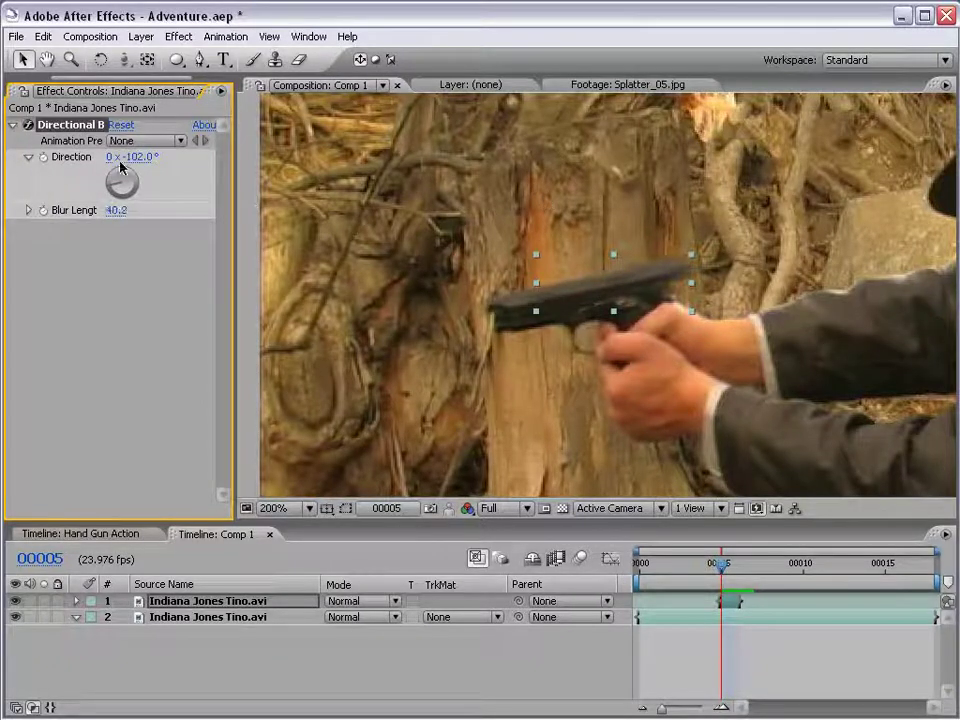
mouse_move(107, 184)
left_mouse_down()
mouse_move(28, 210)
mouse_move(43, 208)
left_mouse_up()
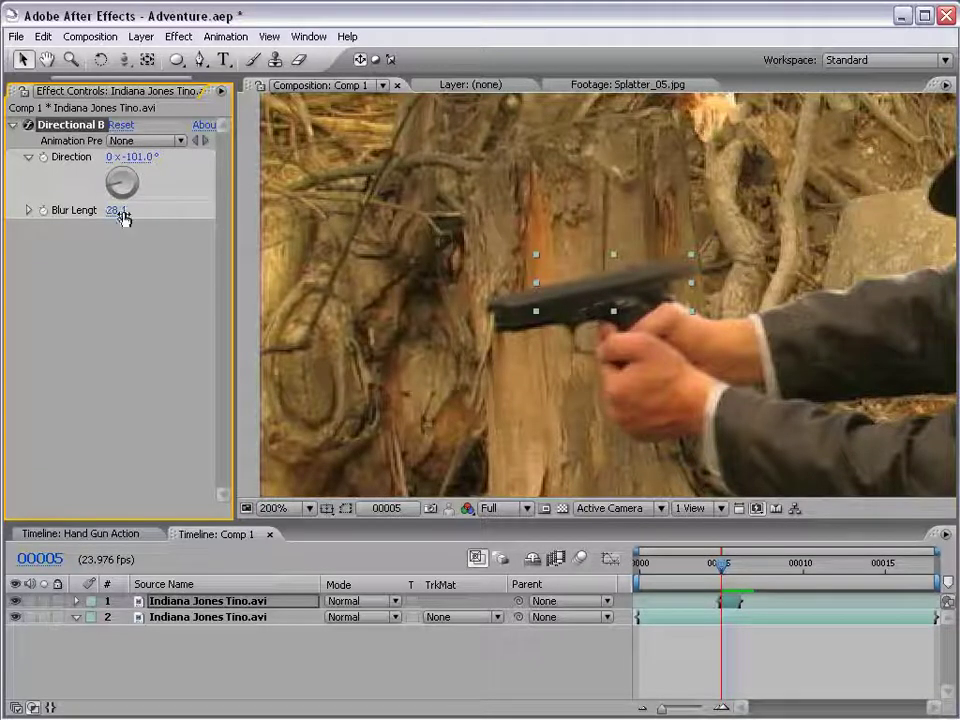
left_click_drag(122, 214, 8, 210)
left_click(28, 211)
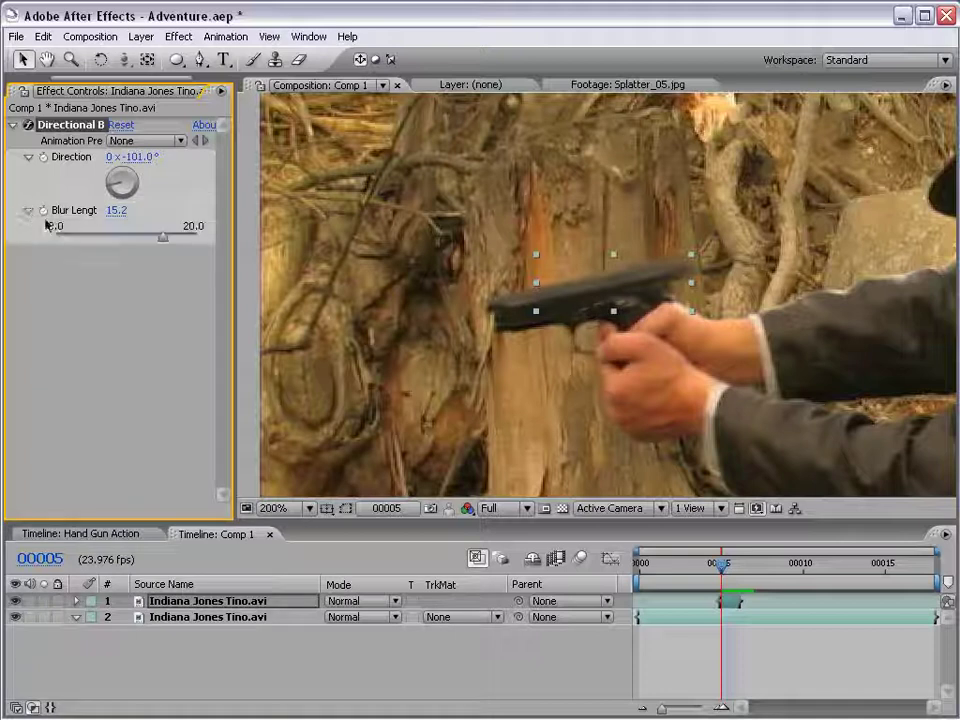
mouse_move(166, 243)
left_mouse_down()
mouse_move(50, 237)
mouse_move(98, 237)
left_mouse_up()
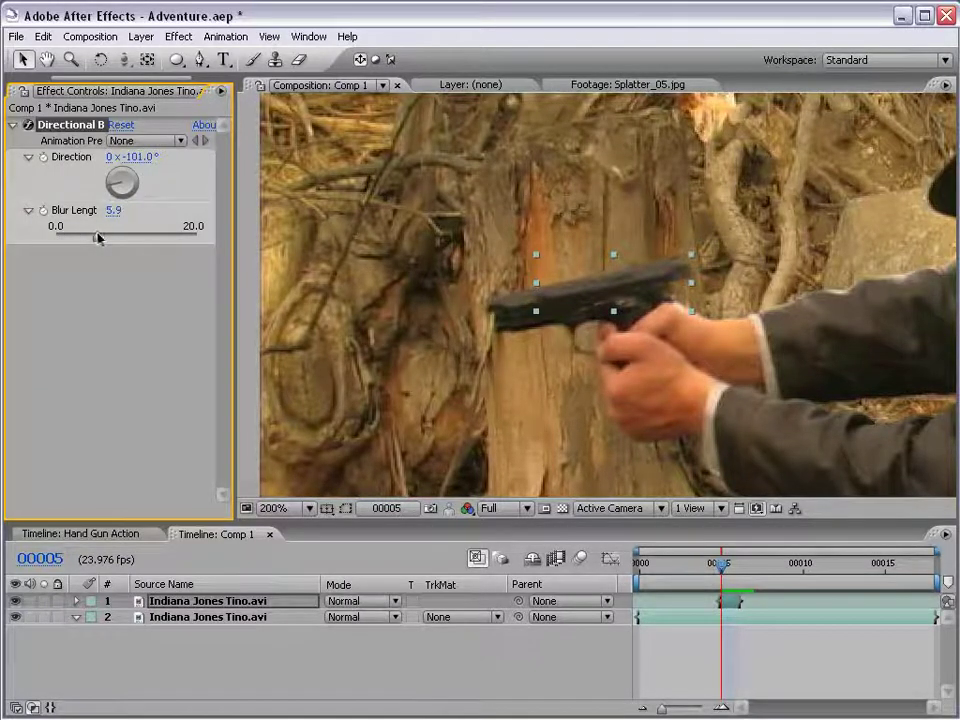
Review the blurred recoil against the previous frame and nudge the slide layer slightly right.
left_click(751, 664)
key("comma")
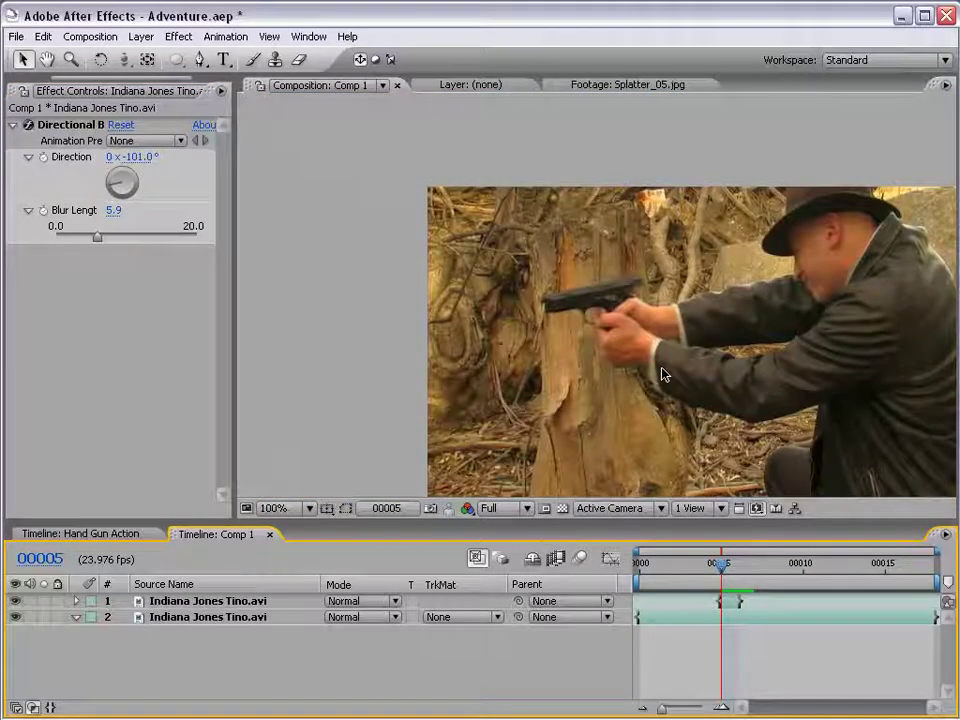
key("period")
left_click_drag(705, 586, 730, 587)
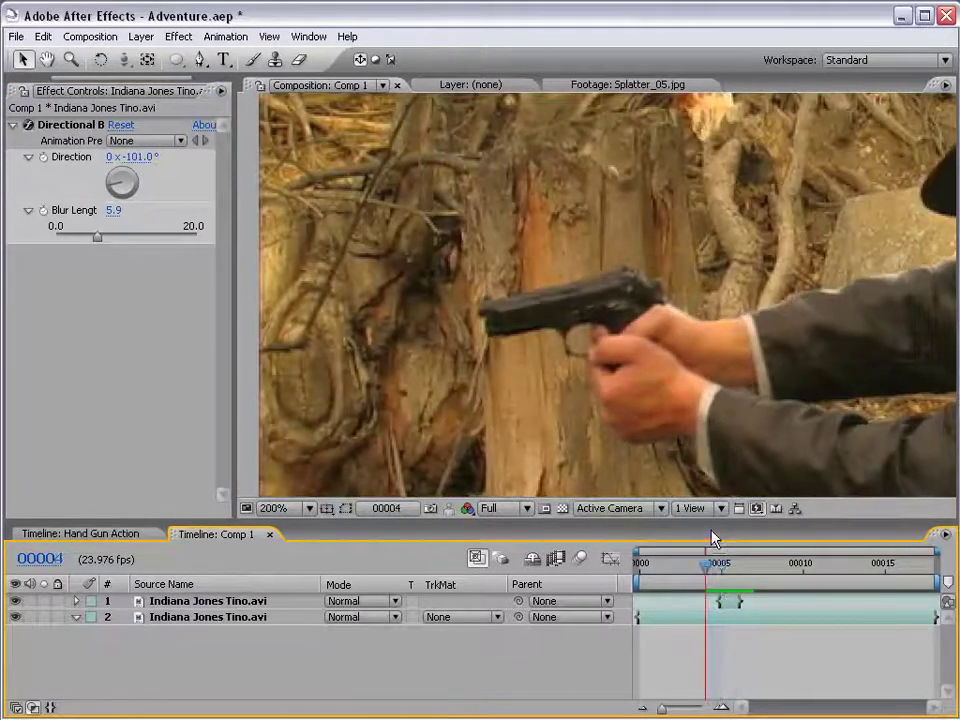
left_click(735, 603)
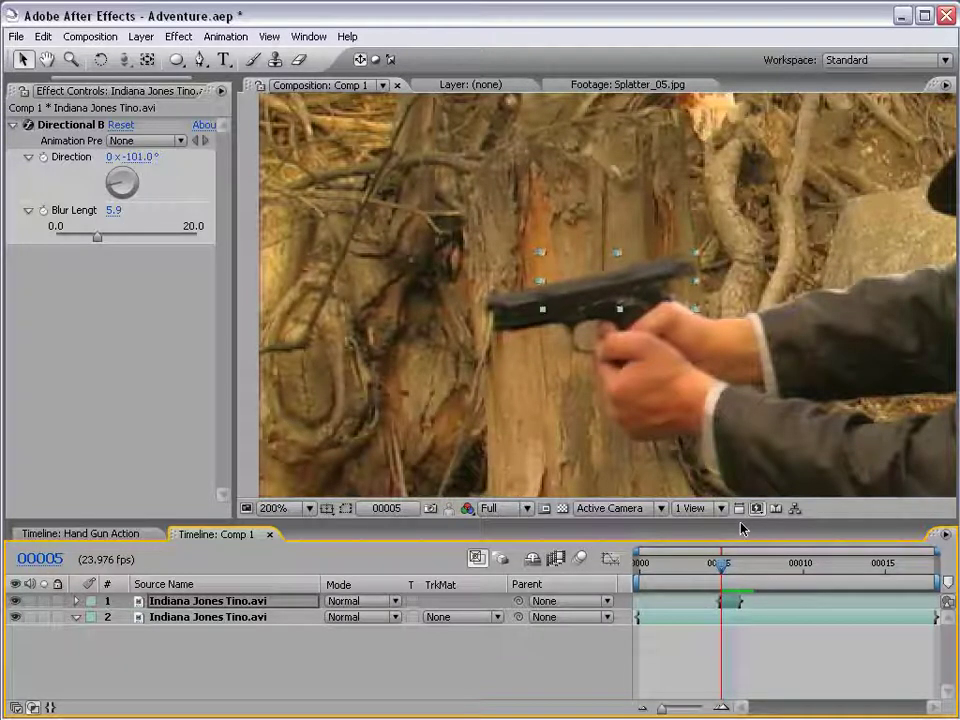
key("Right")
Flip between frames 4 and 5 to compare the sharp and blurred slide.
key("Page_Up")
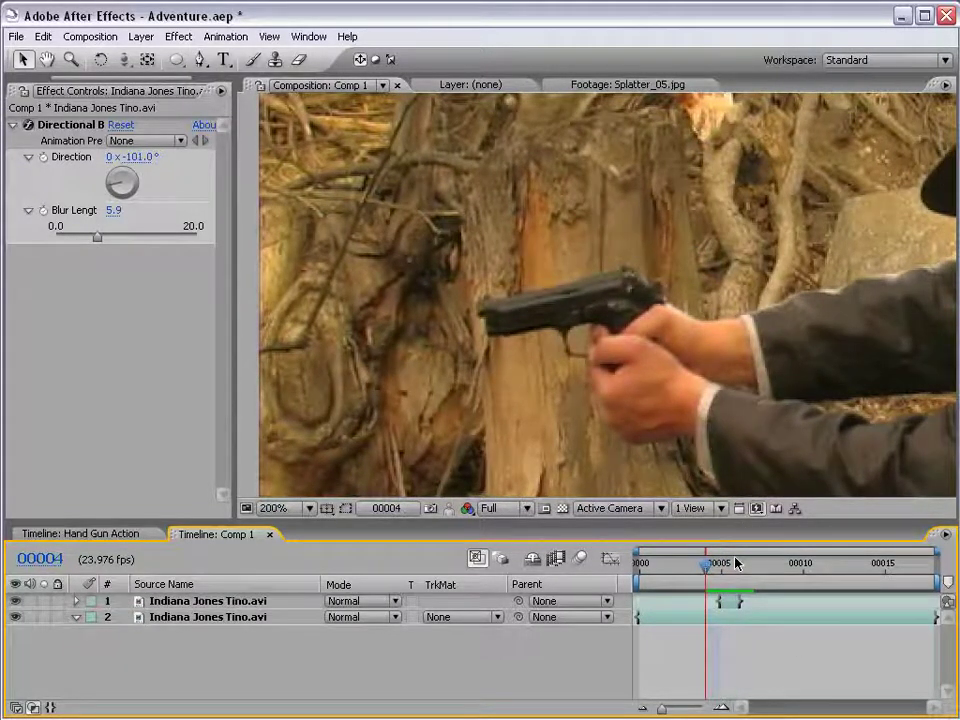
key("Page_Down")
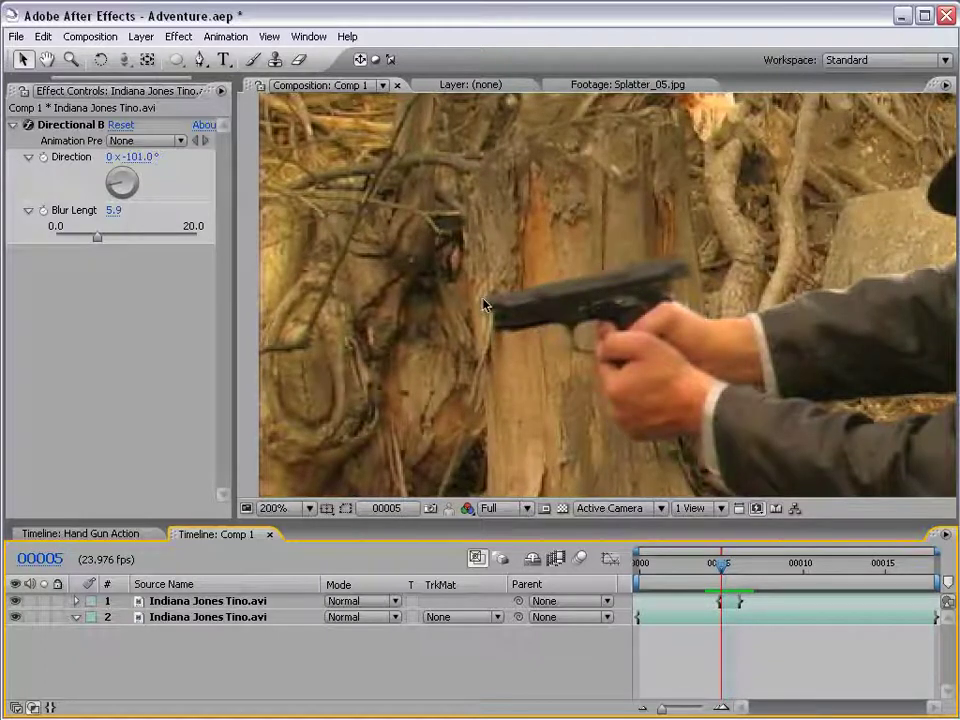
key("Page_Up")
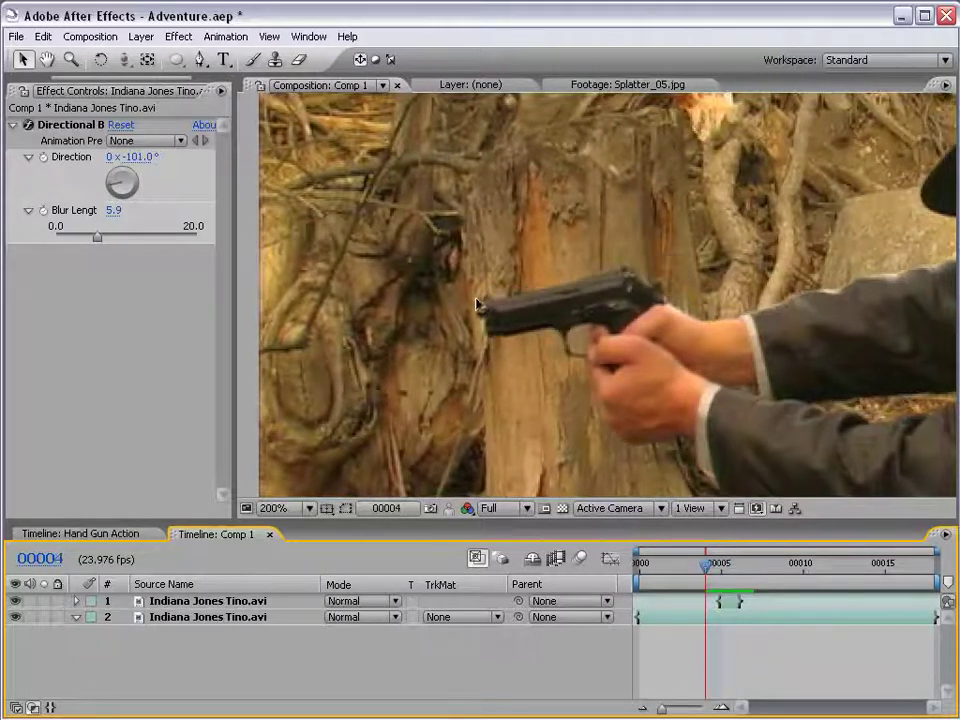
key("Page_Down")
key("Page_Up")
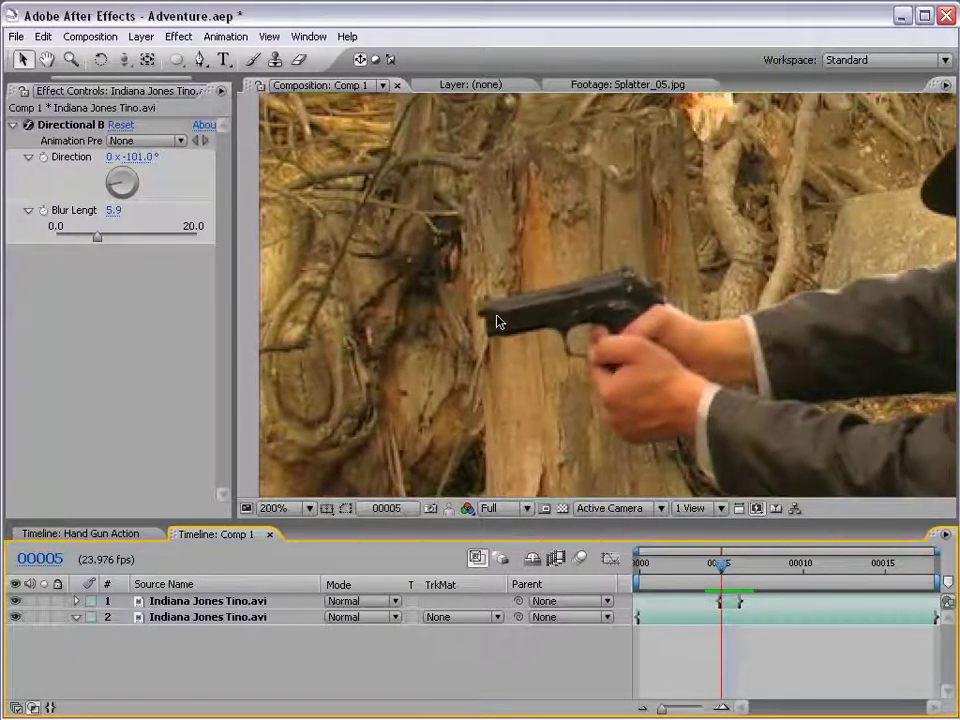
key("Page_Down")
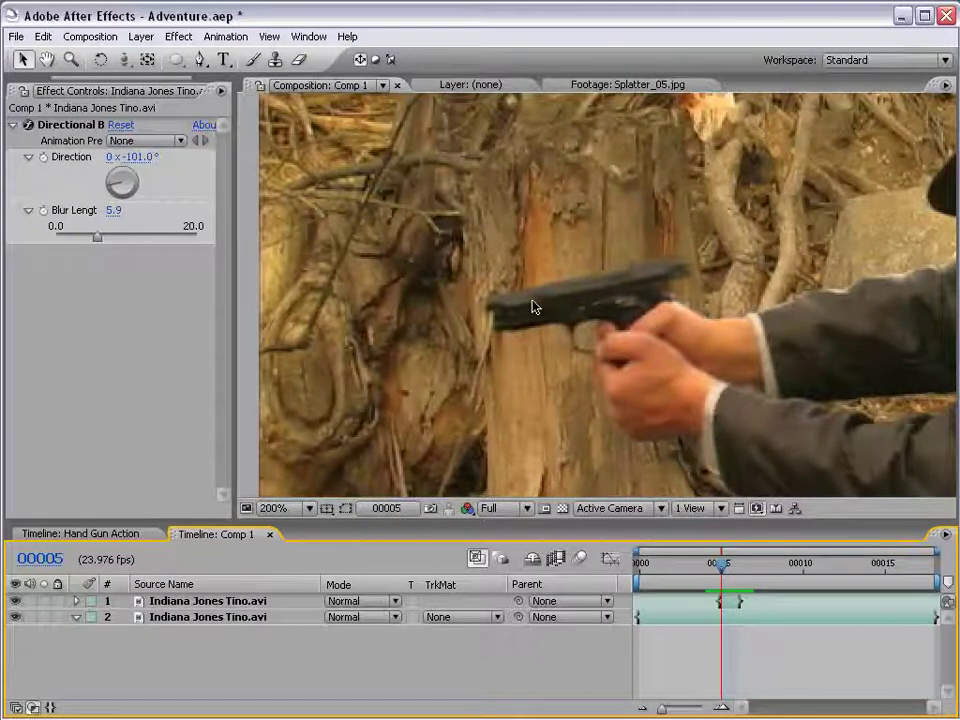
key("Page_Up")
key("Page_Down")
key("Page_Up")
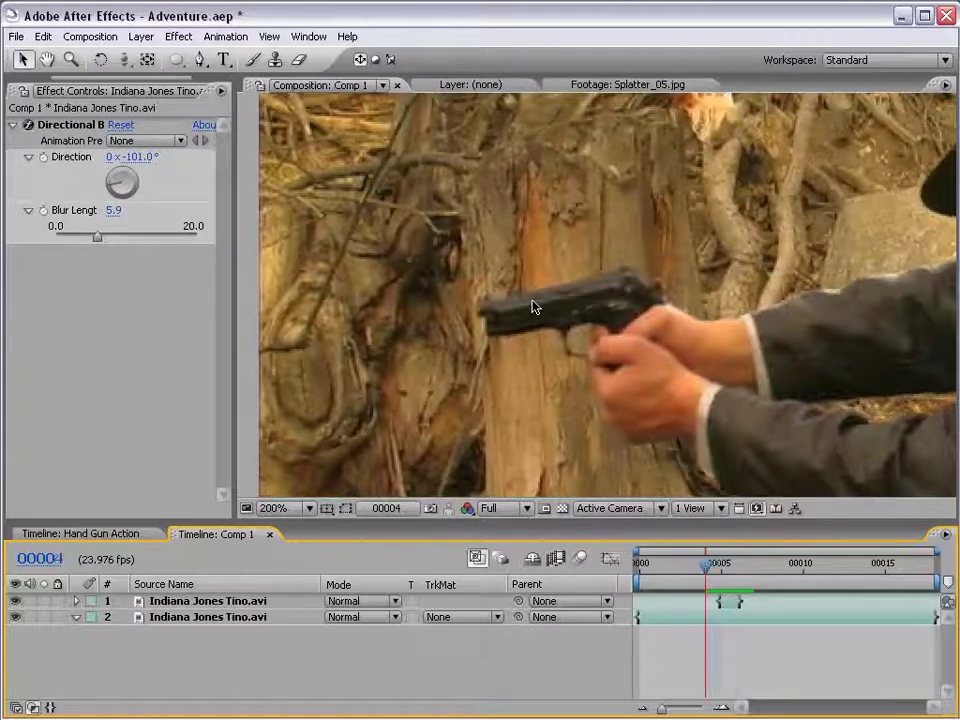
key("Page_Down")
Move to a later frame, frame the shooter, and duplicate the background footage layer.
left_click(735, 605)
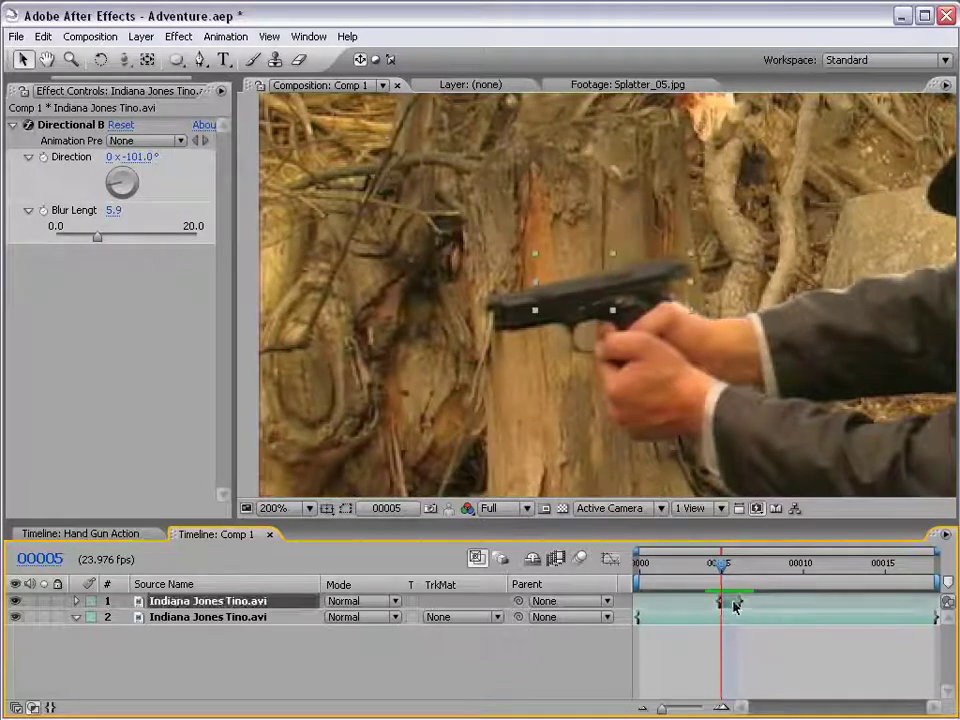
left_click(745, 655)
key("period")
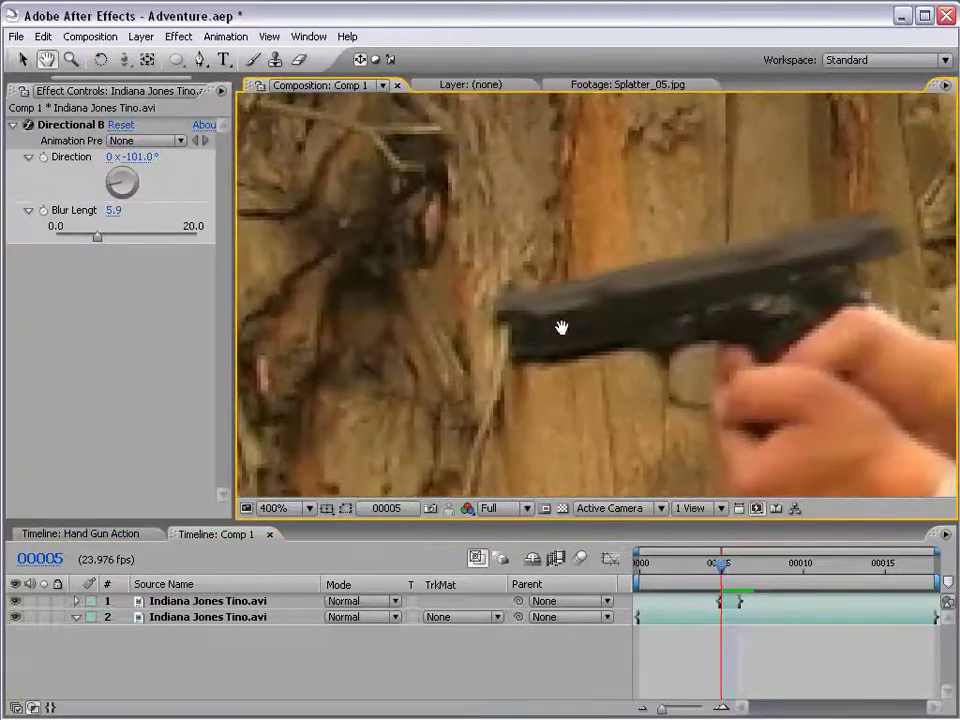
key("comma")
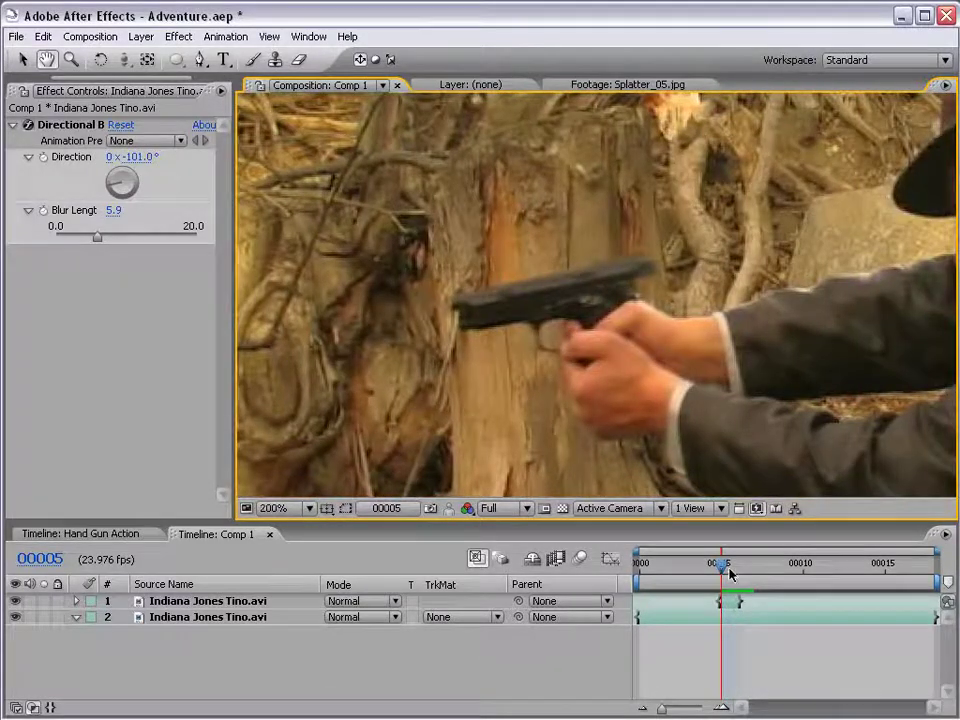
mouse_move(722, 567)
left_mouse_down()
mouse_move(786, 567)
mouse_move(770, 567)
left_mouse_up()
key("v")
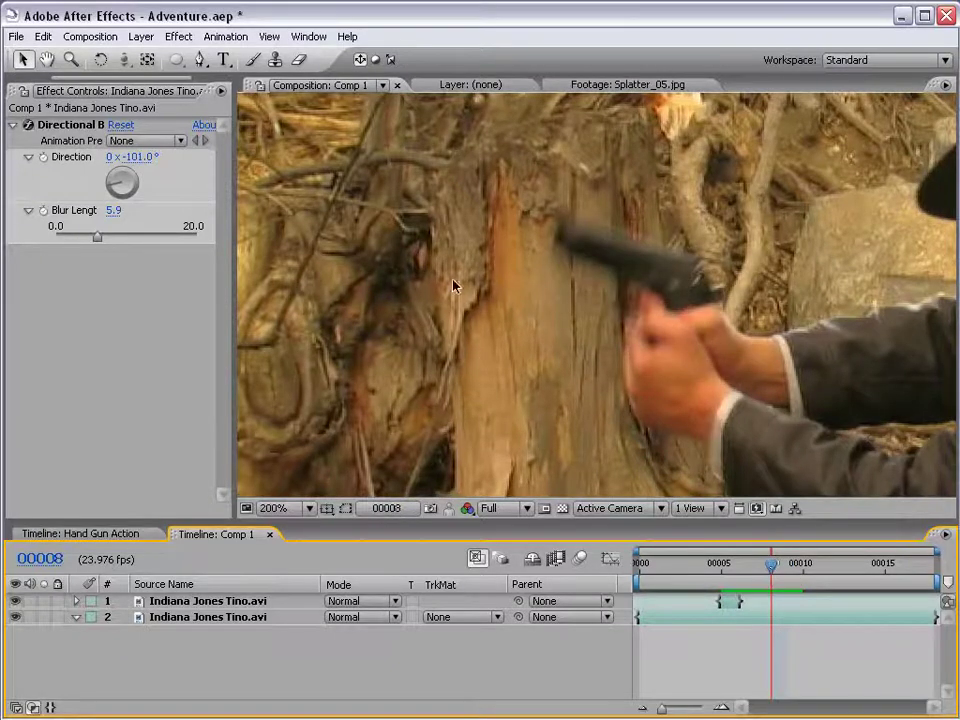
scroll(453, 286, "down", 1)
scroll(589, 306, "up", 1)
scroll(465, 285, "up", 1)
key("h")
left_click_drag(465, 285, 619, 389)
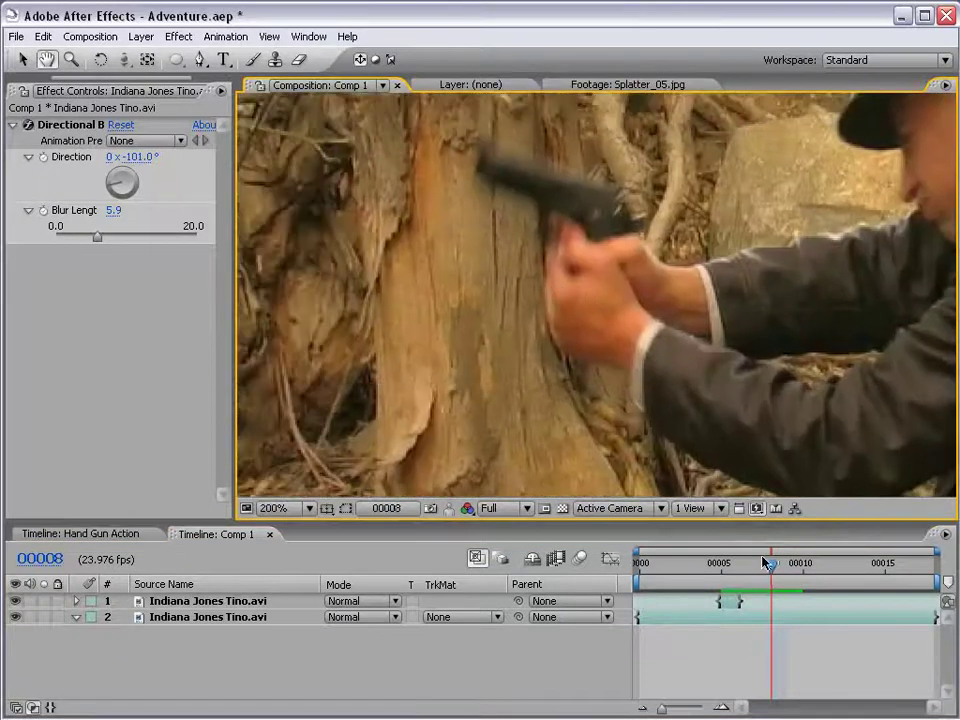
key("v")
left_click(776, 617)
key("ctrl+d")
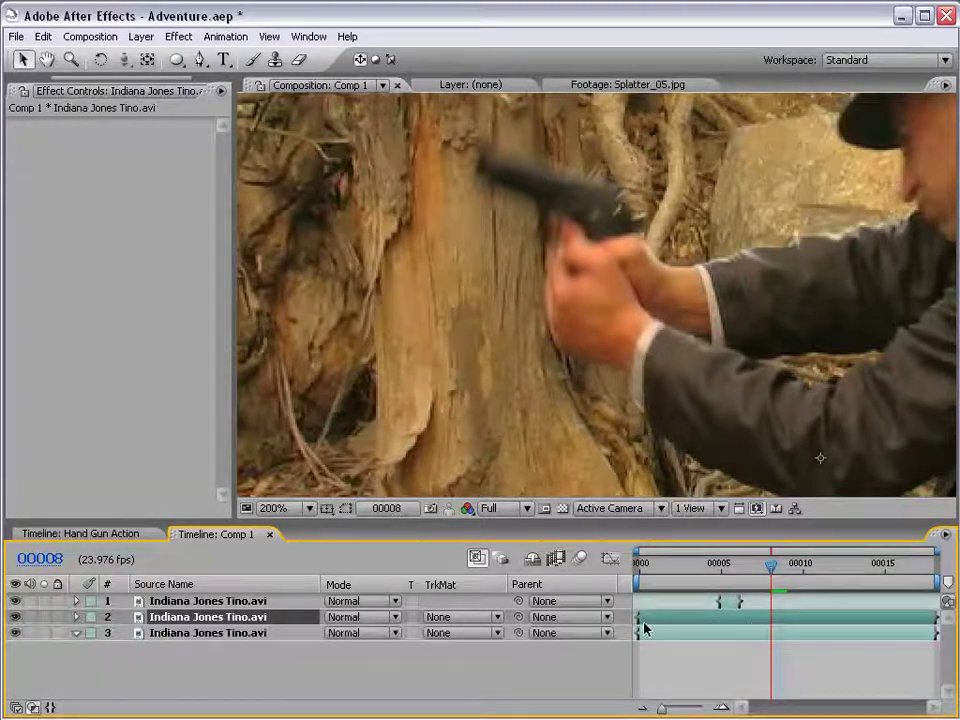
Trim the duplicated footage to a few frames lined up with the slide layer.
left_click_drag(637, 617, 763, 621)
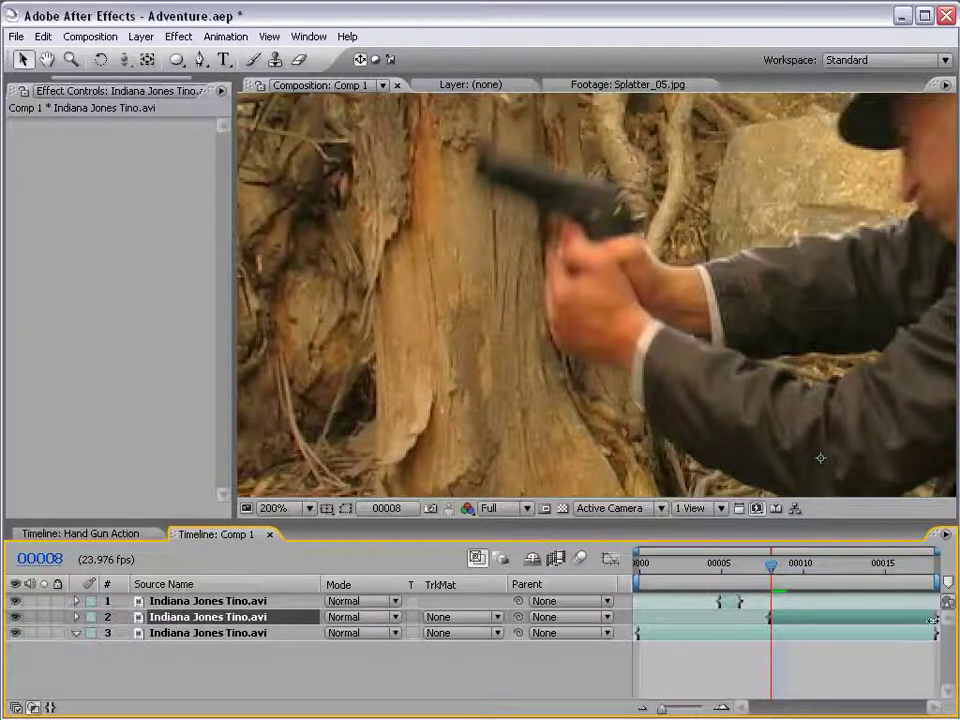
left_click_drag(922, 626, 738, 620)
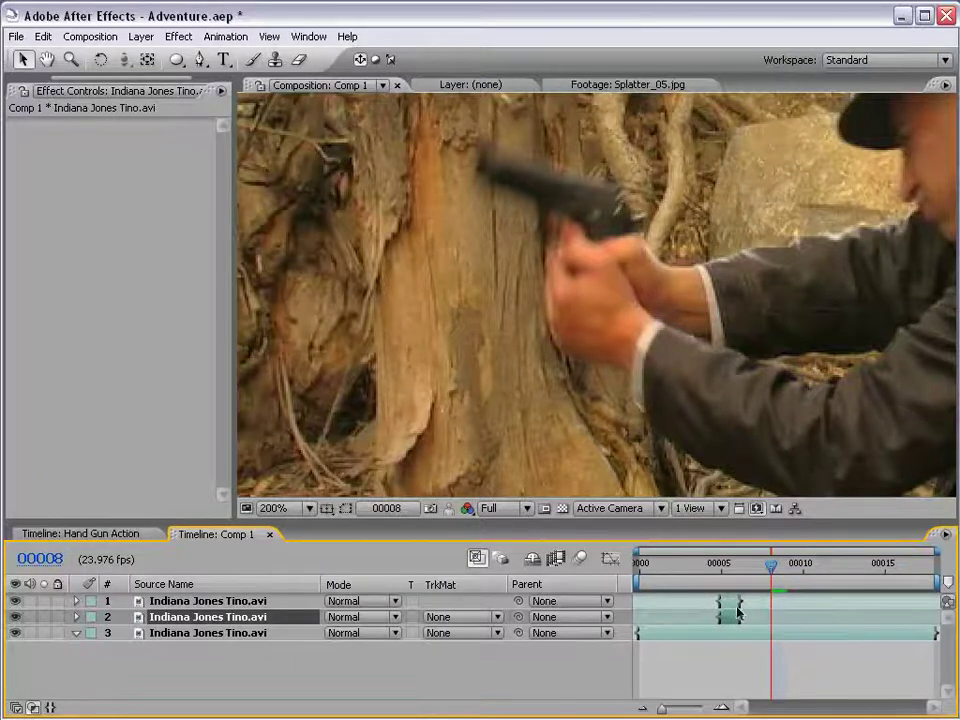
left_click(720, 566)
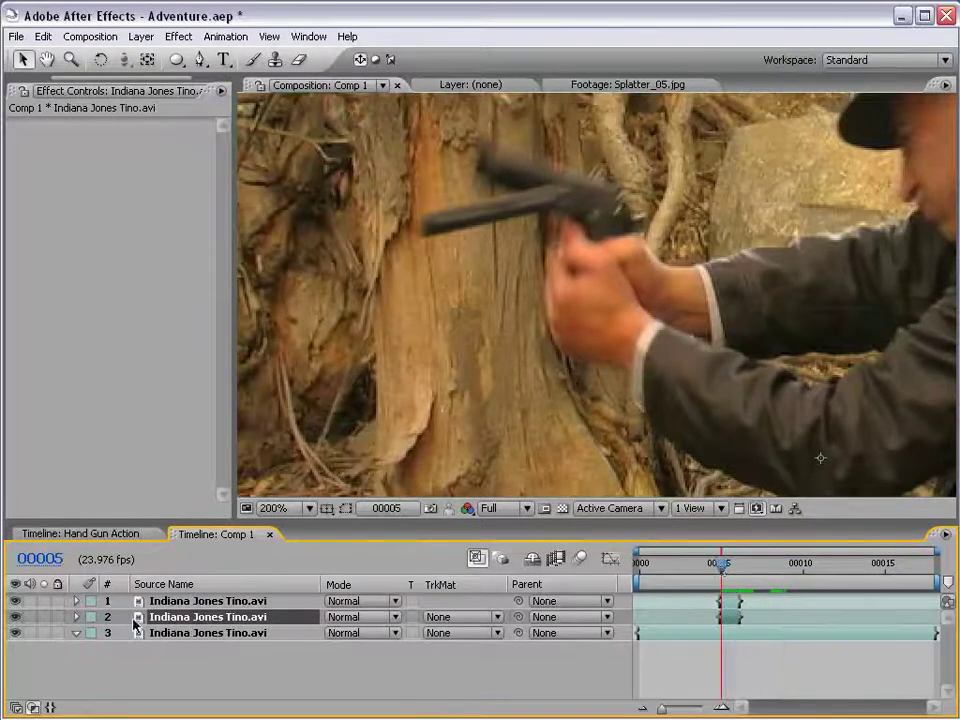
scroll(507, 345, "down", 2)
scroll(512, 281, "up", 2)
left_click_drag(512, 281, 590, 285)
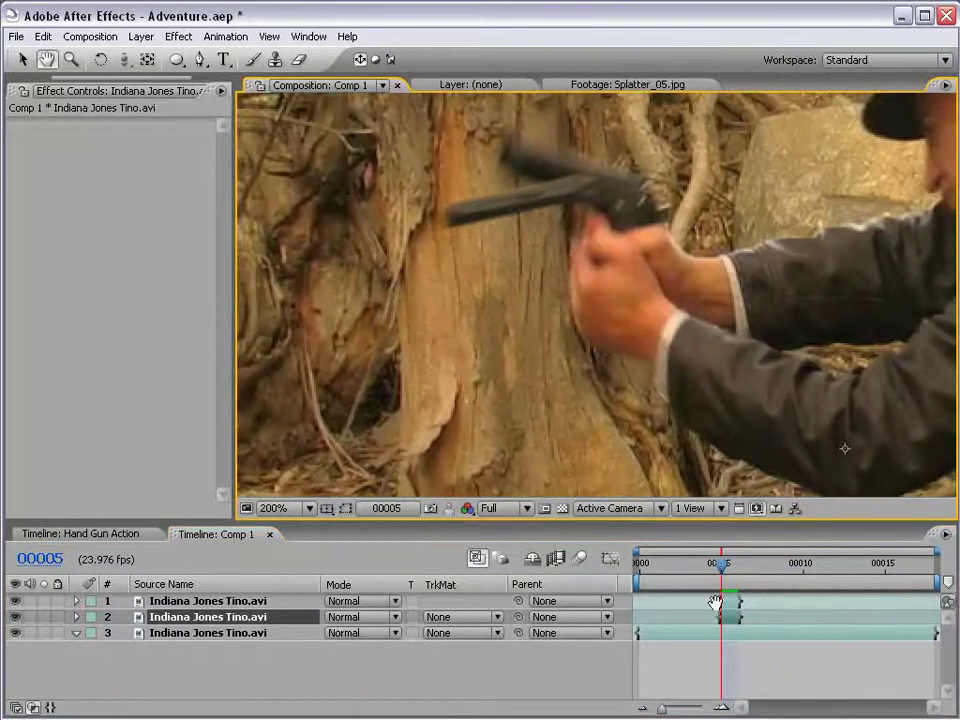
Rename the copy CLEAN PLATE and lower its opacity to 41%.
left_click(210, 617)
key("t")
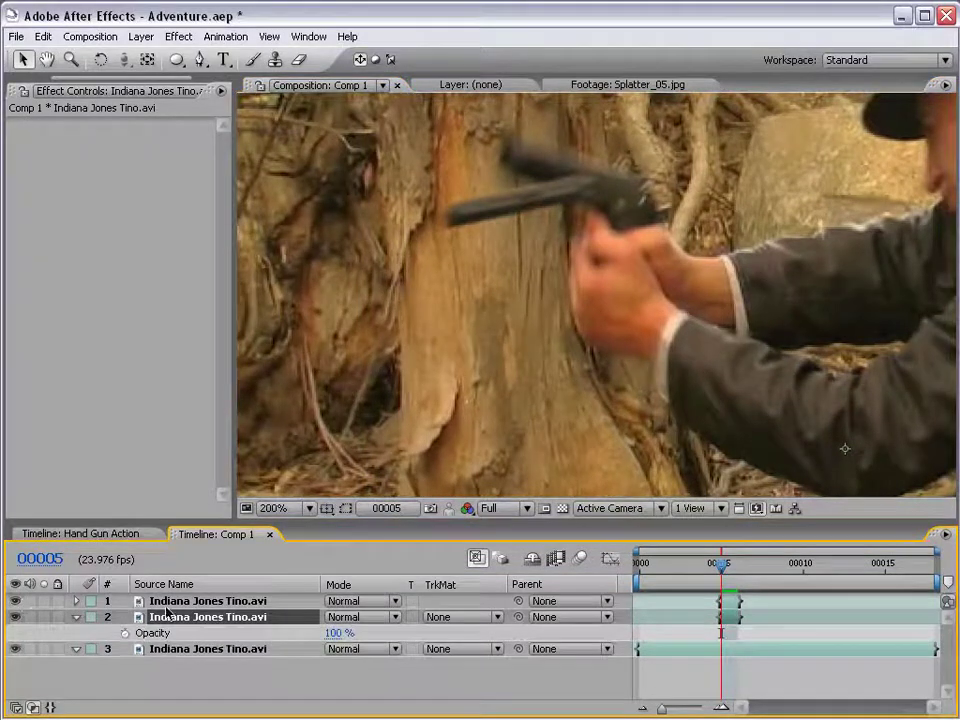
key("Return")
type("CLE")
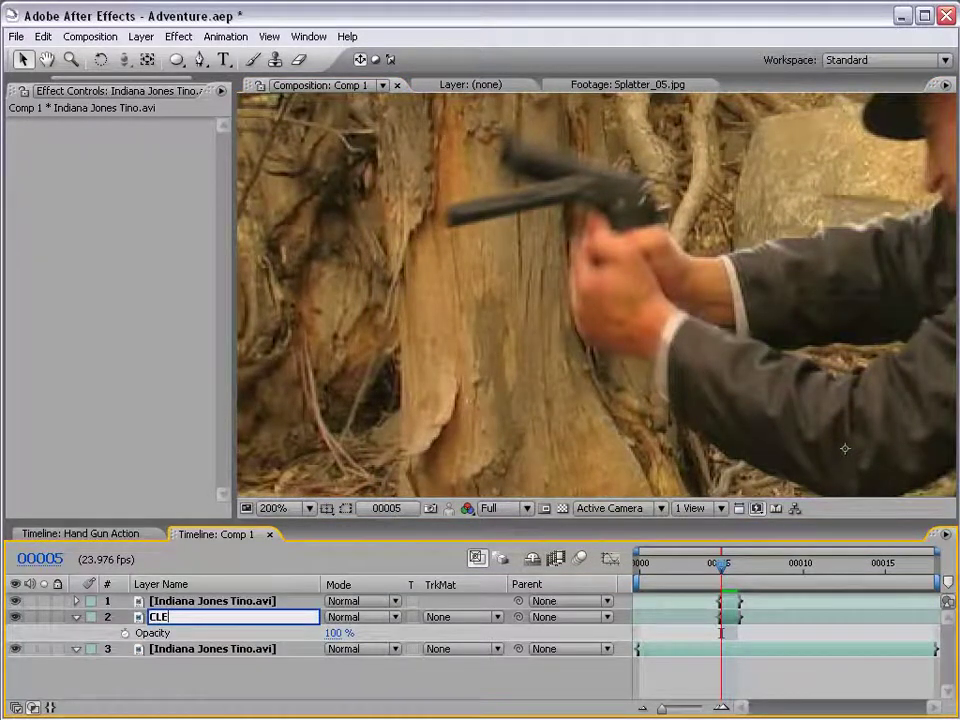
type("AN PLATE")
key("Return")
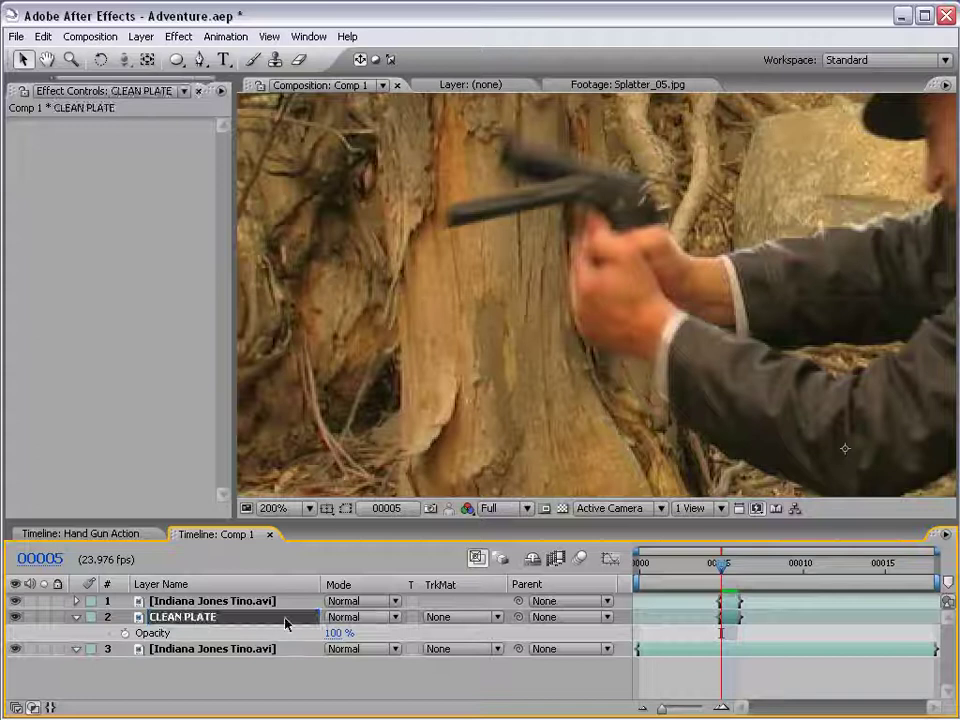
mouse_move(339, 633)
left_mouse_down()
mouse_move(275, 633)
mouse_move(272, 620)
left_mouse_up()
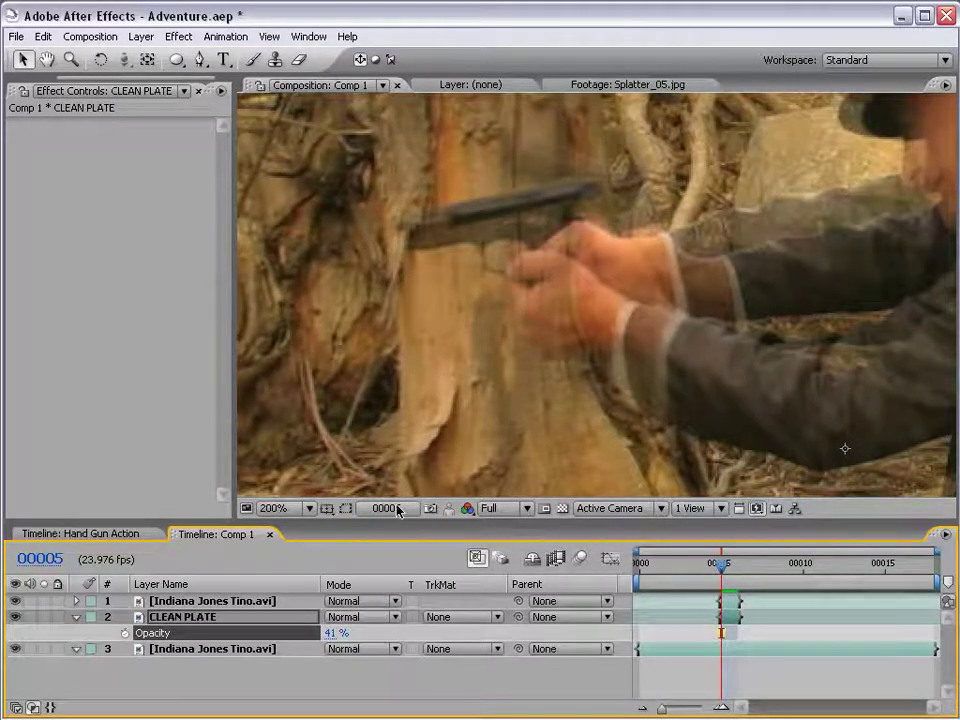
Set CLEAN PLATE to Difference mode and nudge it left until it aligns with the footage.
left_click(355, 617)
left_click(334, 622)
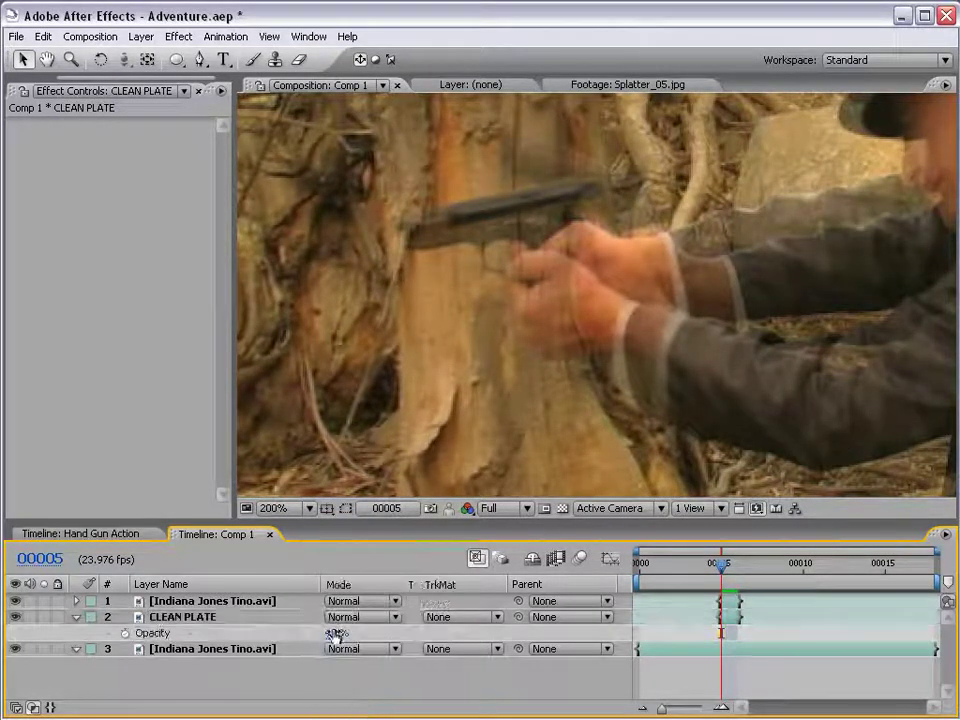
left_click(347, 620)
left_click(360, 719)
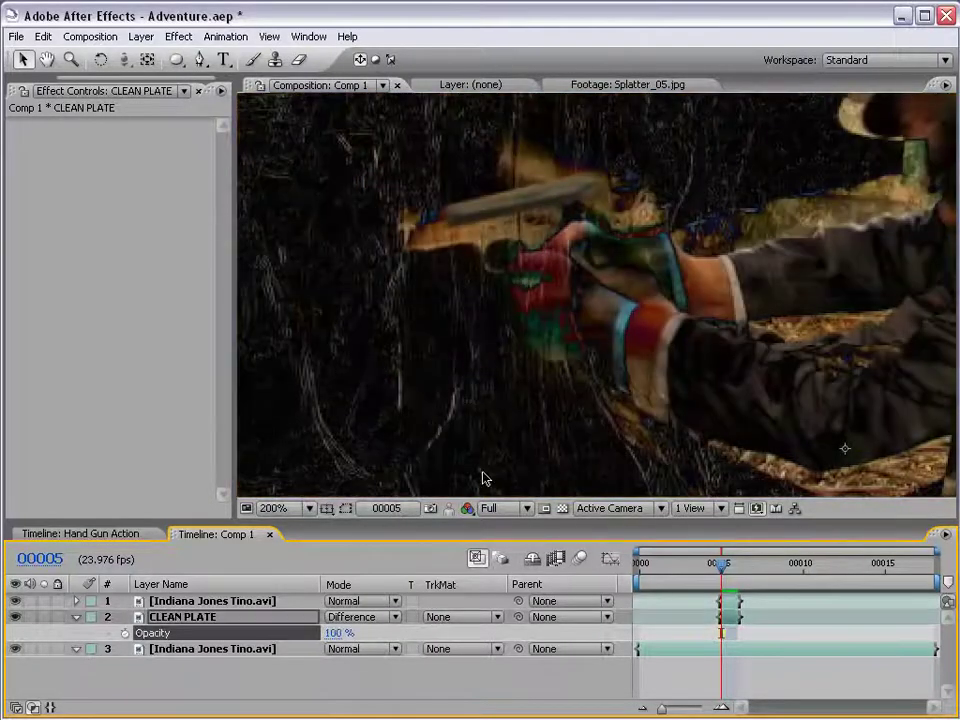
left_click(484, 477)
key("Left")
key("Left")
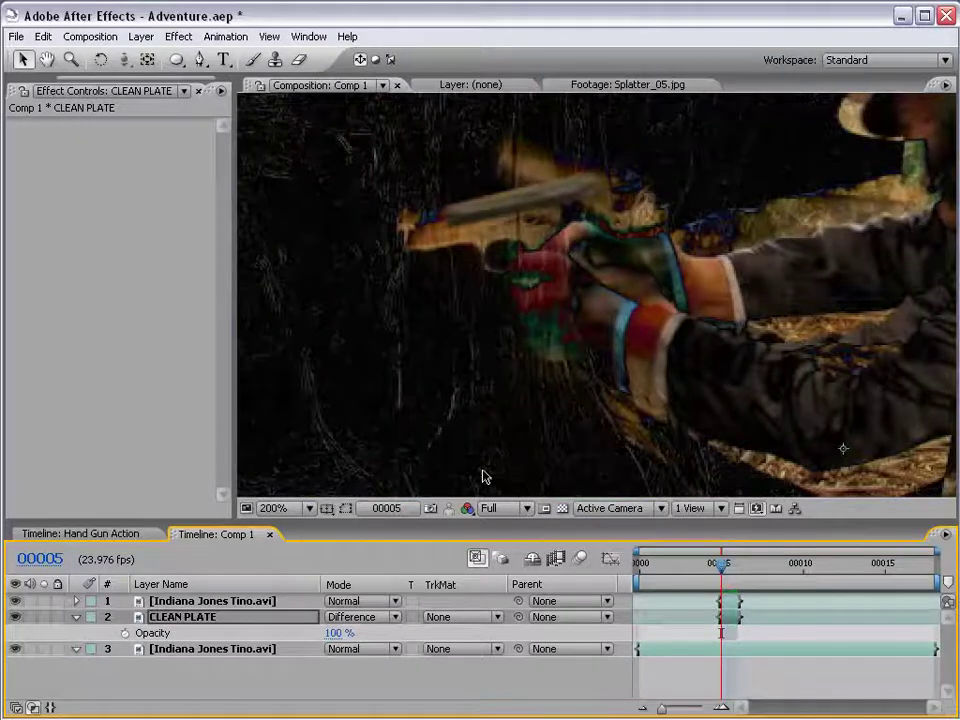
key("Left")
key("Left")
key("Left")
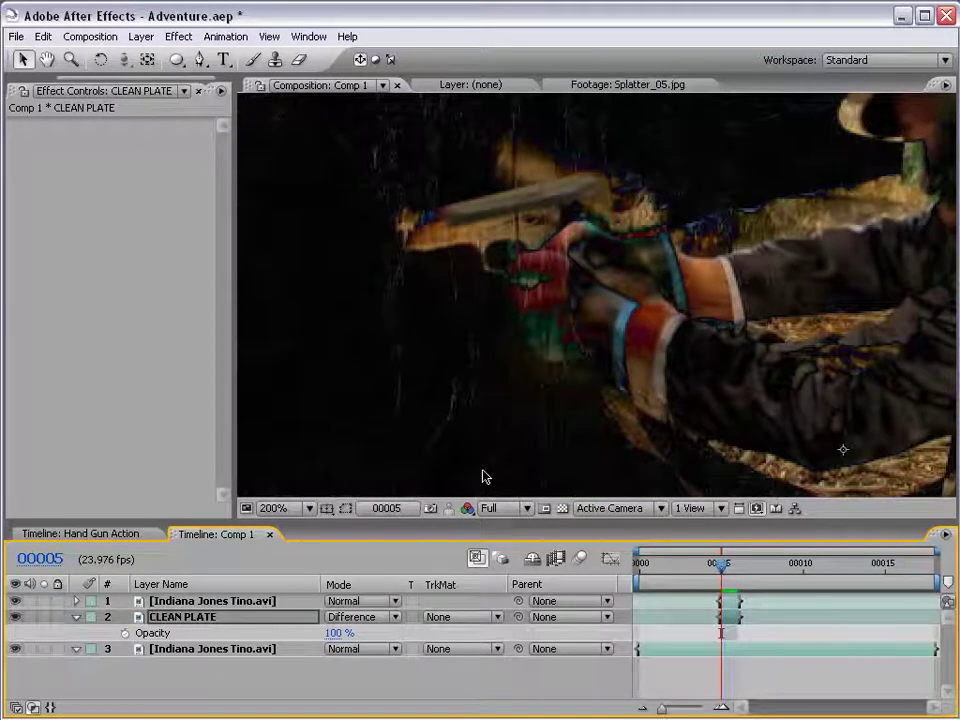
key("Left")
key("Left")
key("Left")
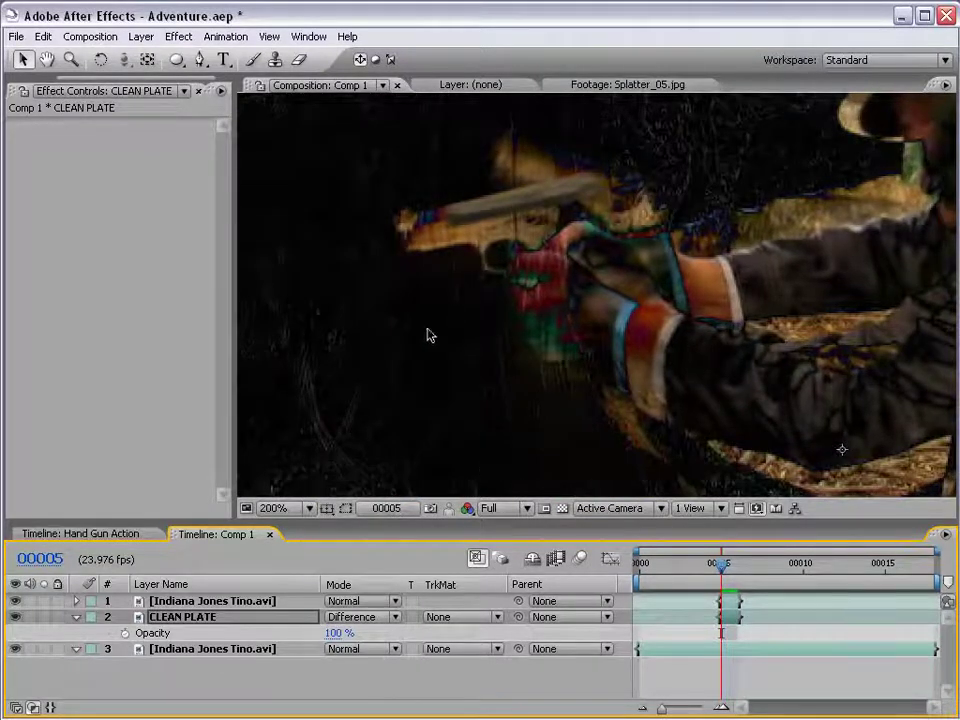
Return CLEAN PLATE to Normal blending and toggle its visibility to compare.
left_click(360, 616)
left_click(362, 250)
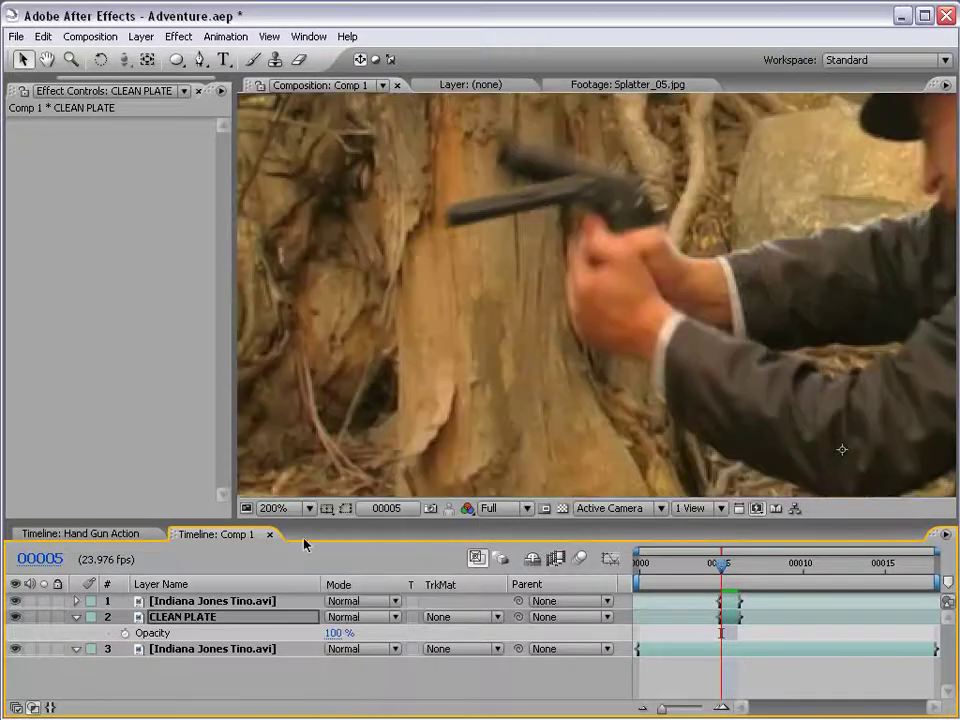
left_click(15, 619)
left_click(15, 619)
Compare the shot with CLEAN PLATE hidden, frame the gun, and drop its opacity toward 56%.
left_click(15, 619)
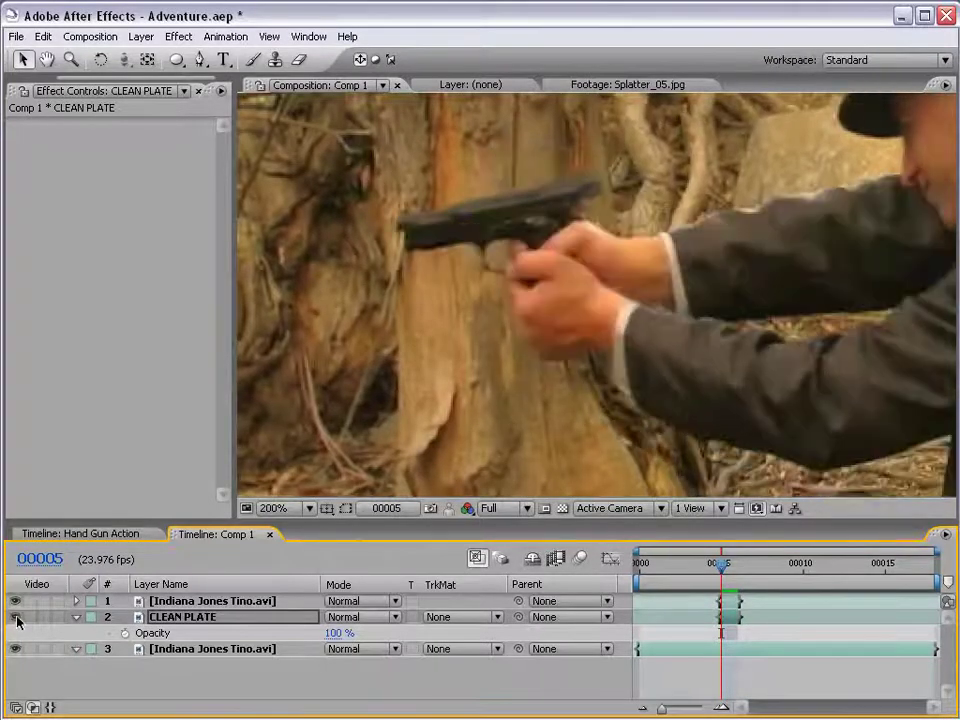
left_click(16, 619)
left_click(16, 619)
left_click(16, 619)
scroll(433, 259, "down", 2)
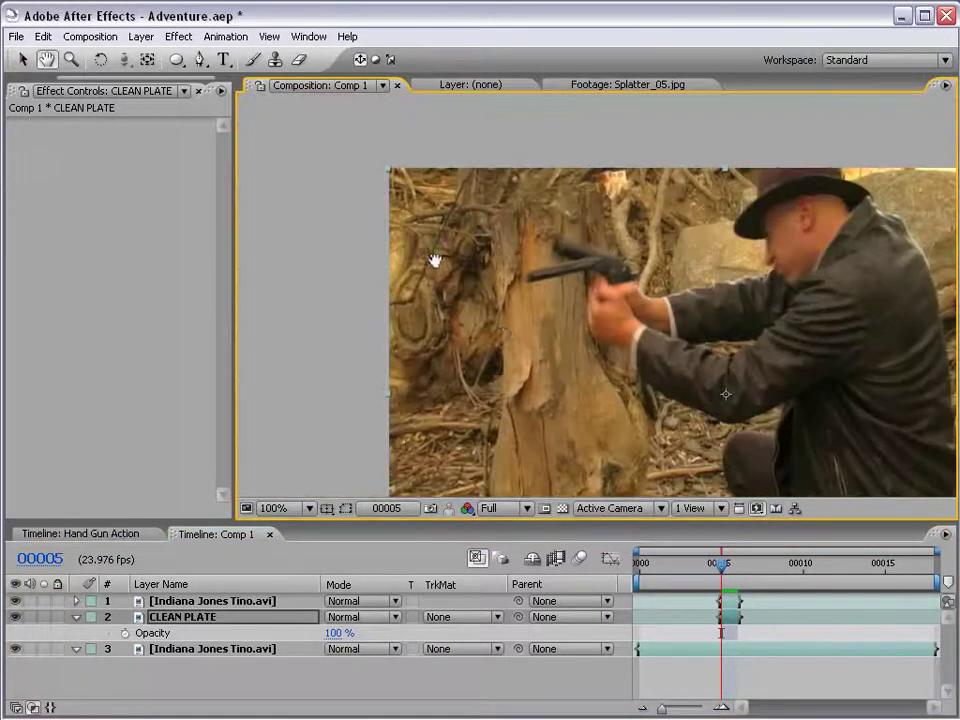
left_click_drag(433, 259, 502, 311)
scroll(502, 311, "up", 2)
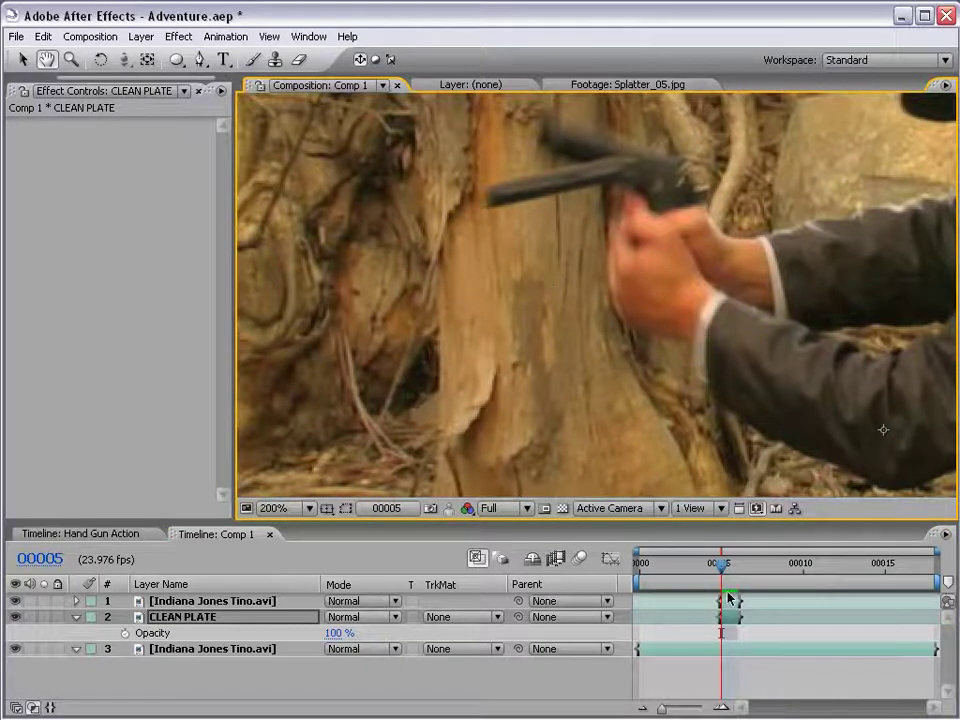
left_click(177, 61)
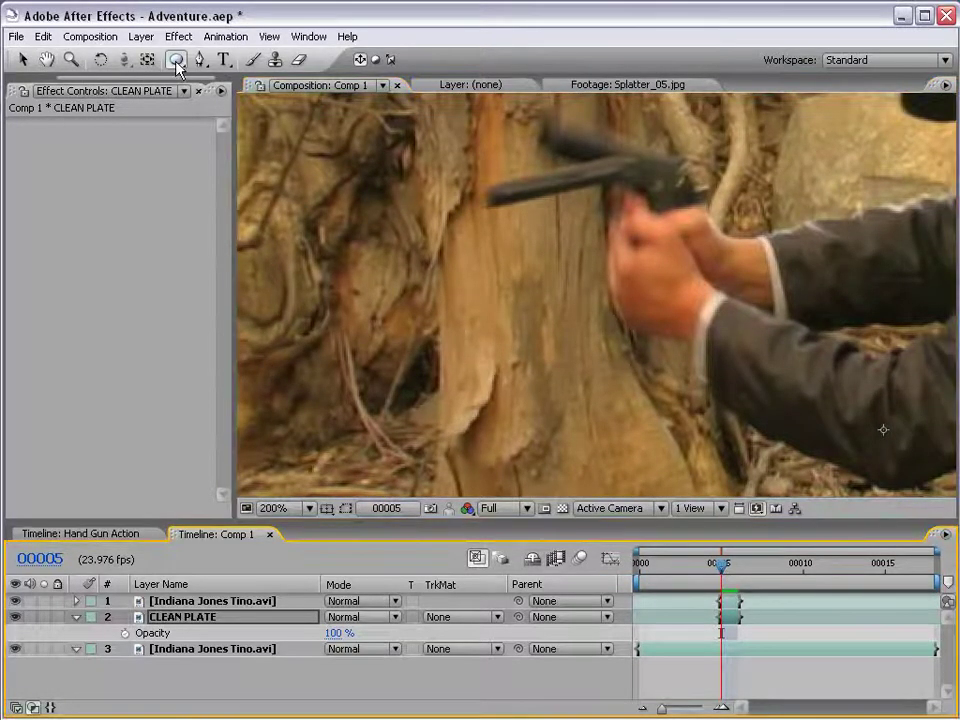
left_click_drag(337, 633, 290, 633)
key("g")
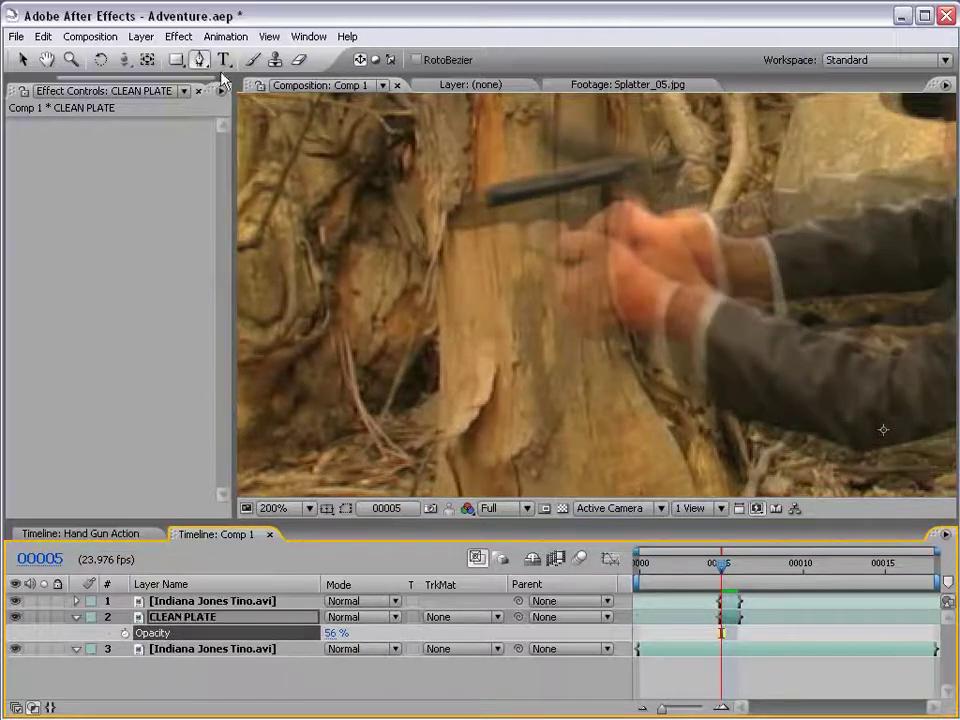
Zoom to 400% on the gun's slide and lower CLEAN PLATE opacity to 13%.
key("h")
mouse_move(478, 250)
left_mouse_down()
mouse_move(553, 317)
mouse_move(622, 337)
left_mouse_up()
scroll(512, 317, "up", 1)
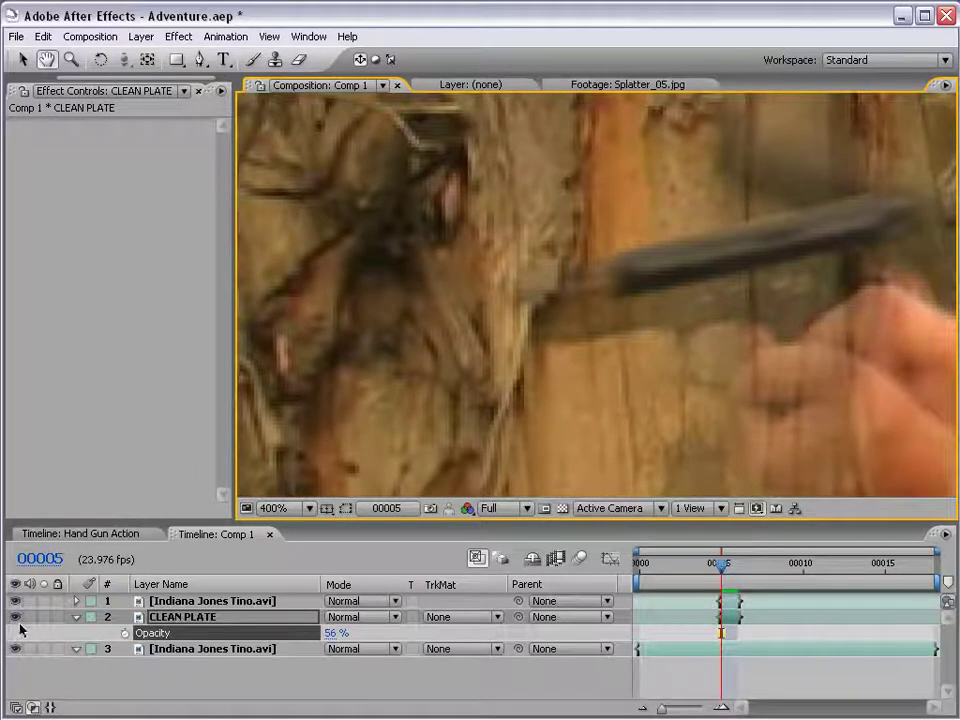
mouse_move(332, 633)
left_mouse_down()
mouse_move(243, 632)
mouse_move(254, 631)
left_mouse_up()
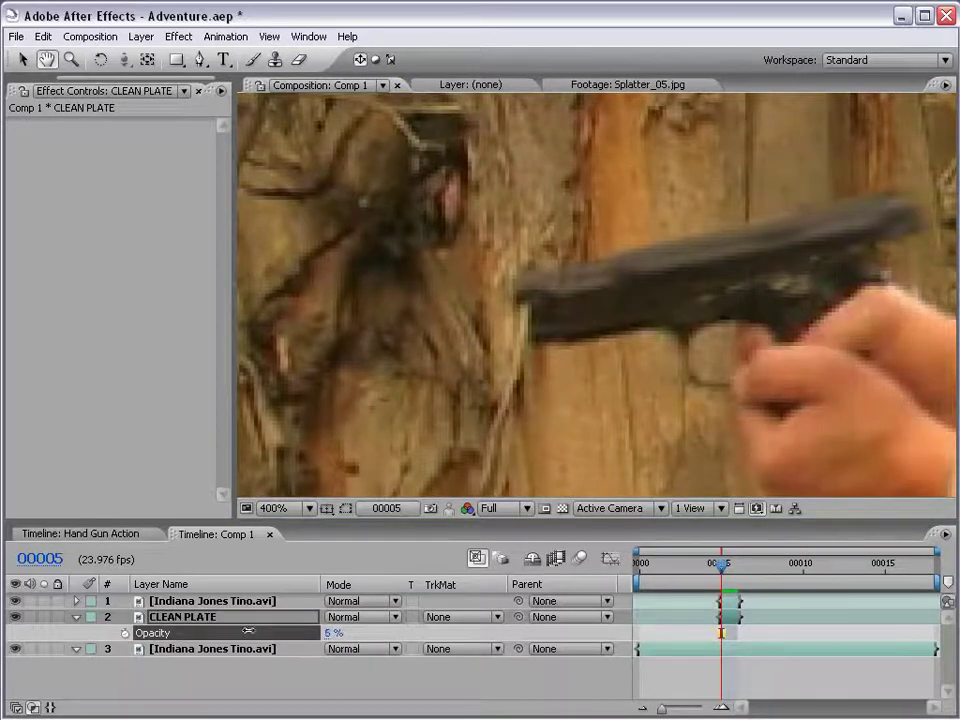
key("g")
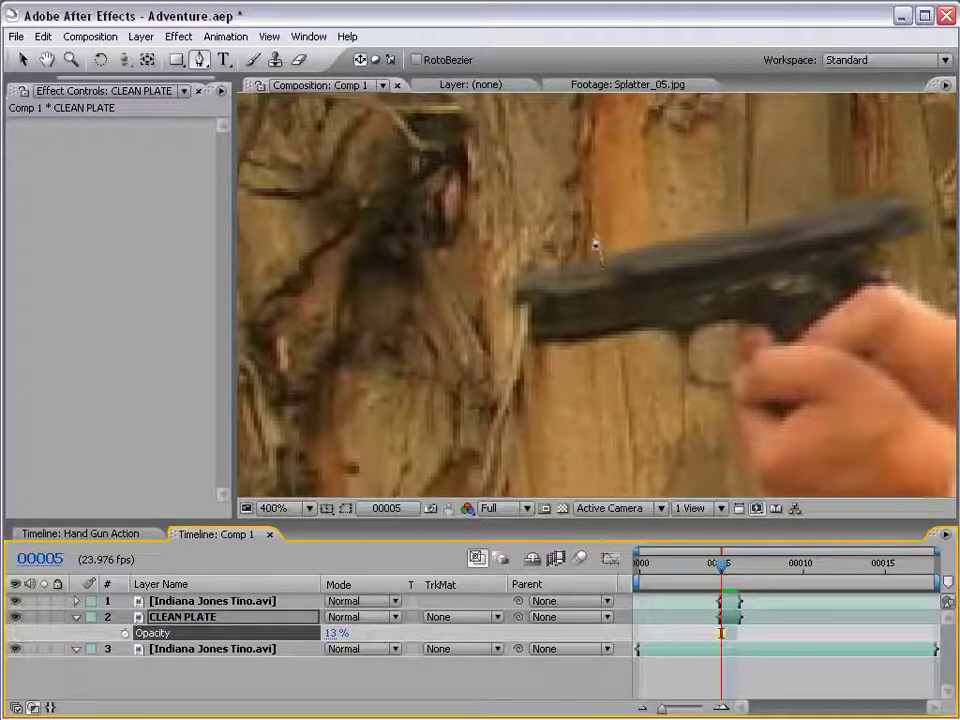
Draw a closed ten-point mask on CLEAN PLATE enclosing the area behind and below the slide.
left_click(595, 230)
left_click(604, 262)
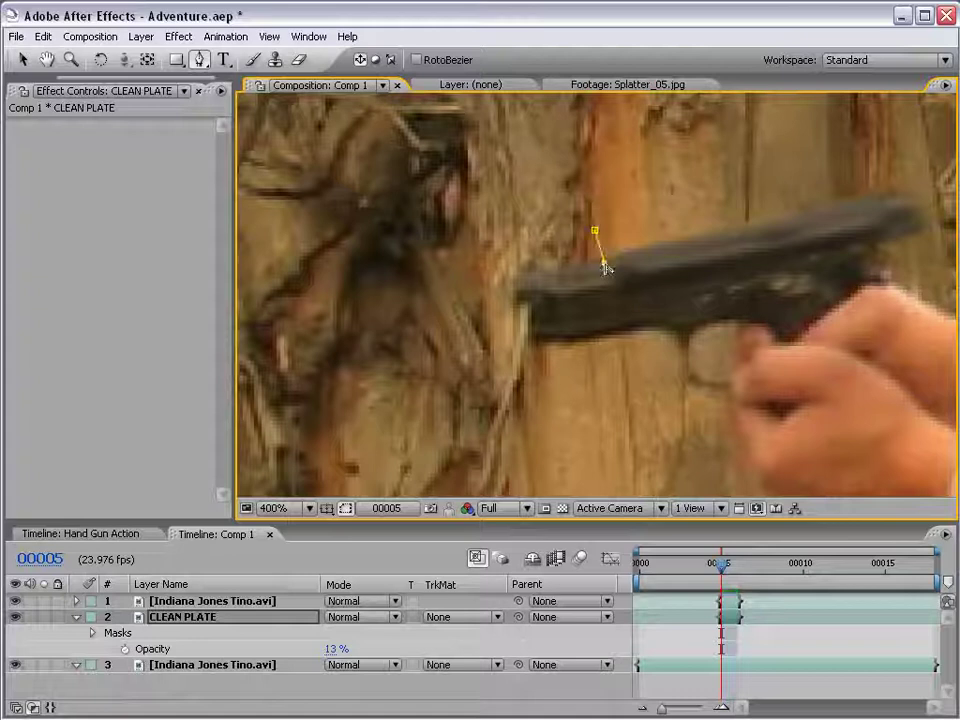
left_click(518, 278)
left_click(515, 302)
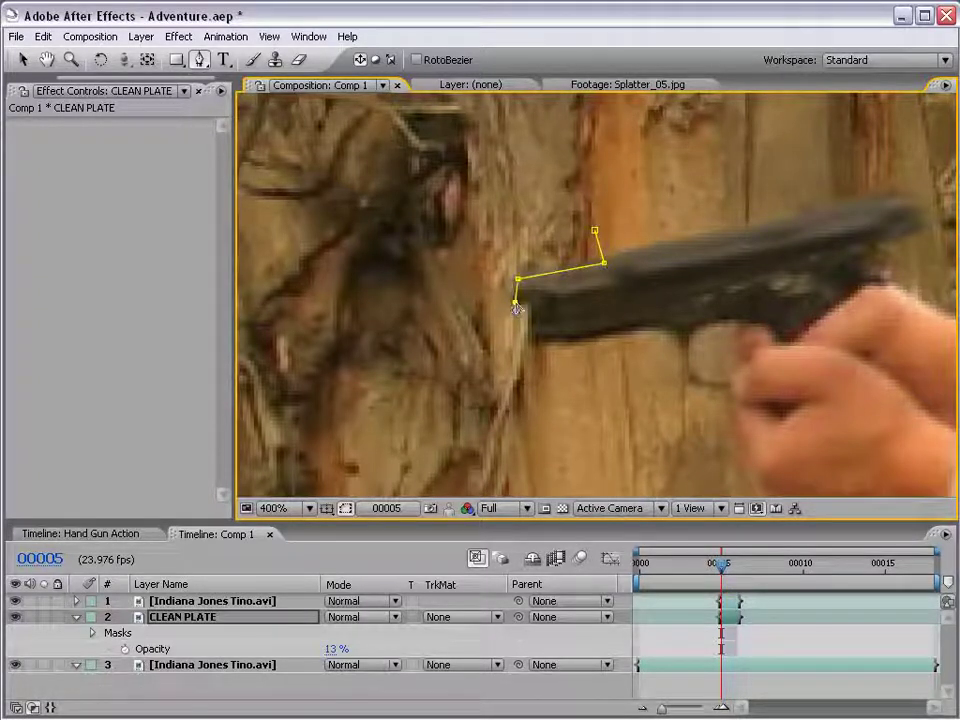
left_click(601, 291)
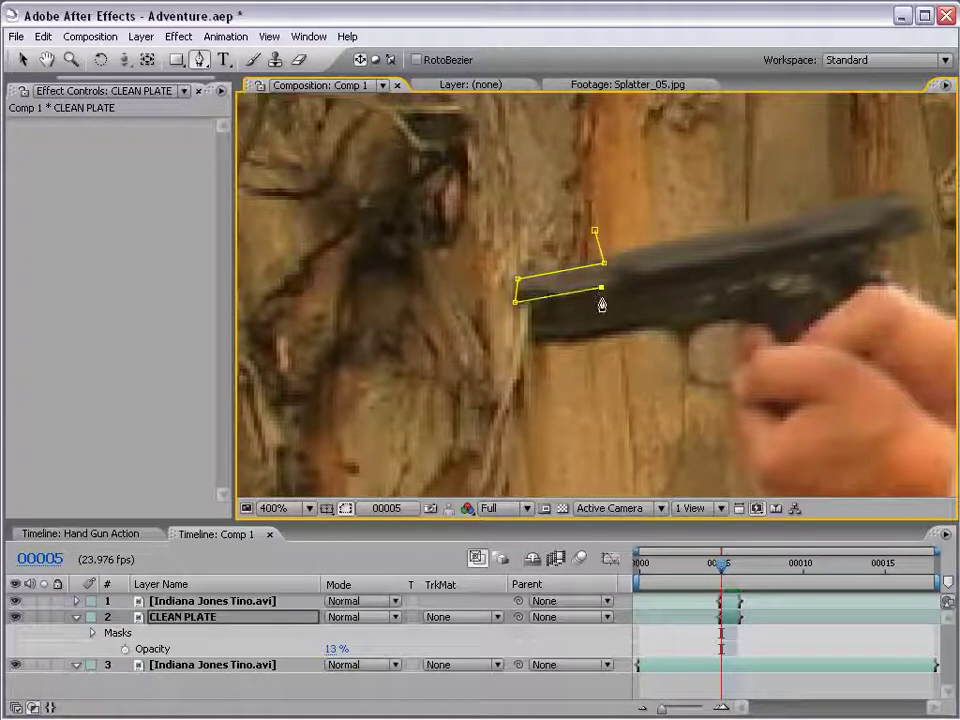
left_click(604, 316)
left_click(531, 327)
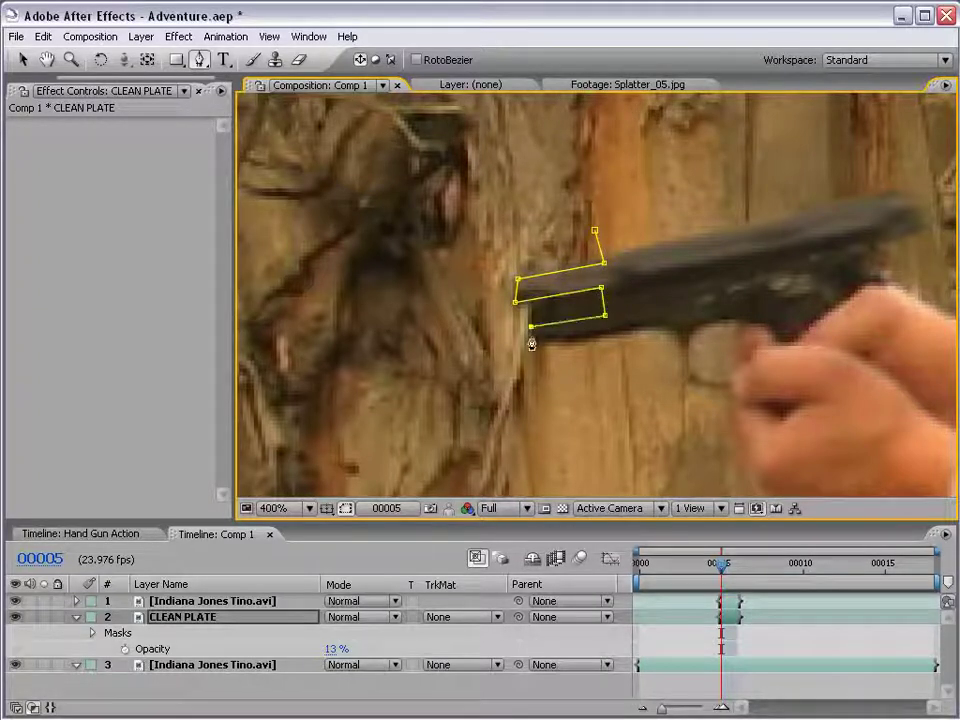
left_click(607, 324)
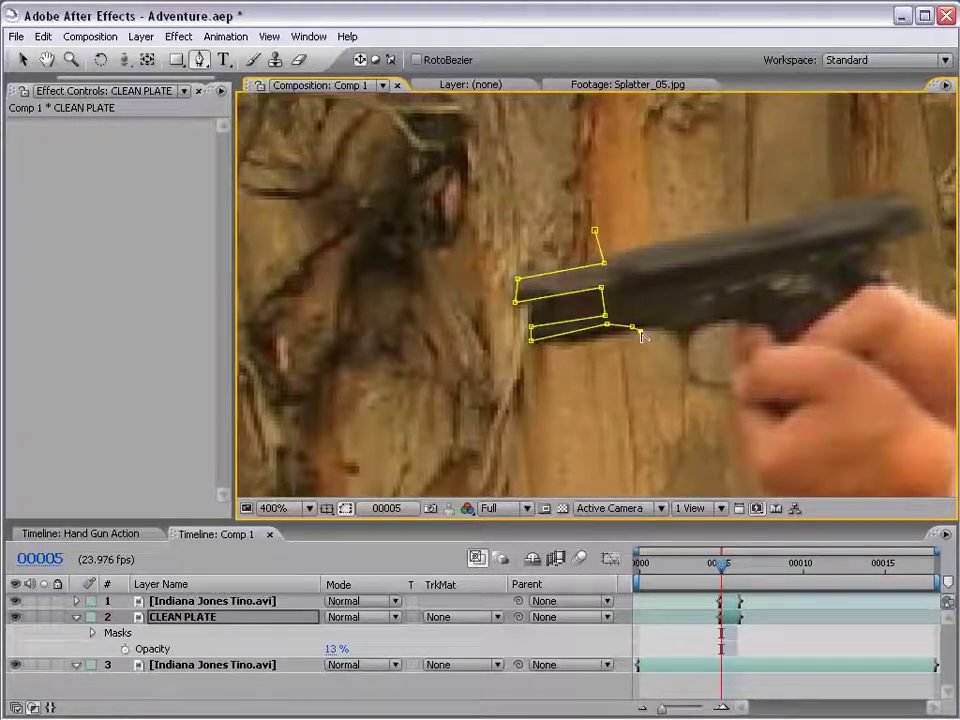
left_click(634, 347)
left_click(522, 362)
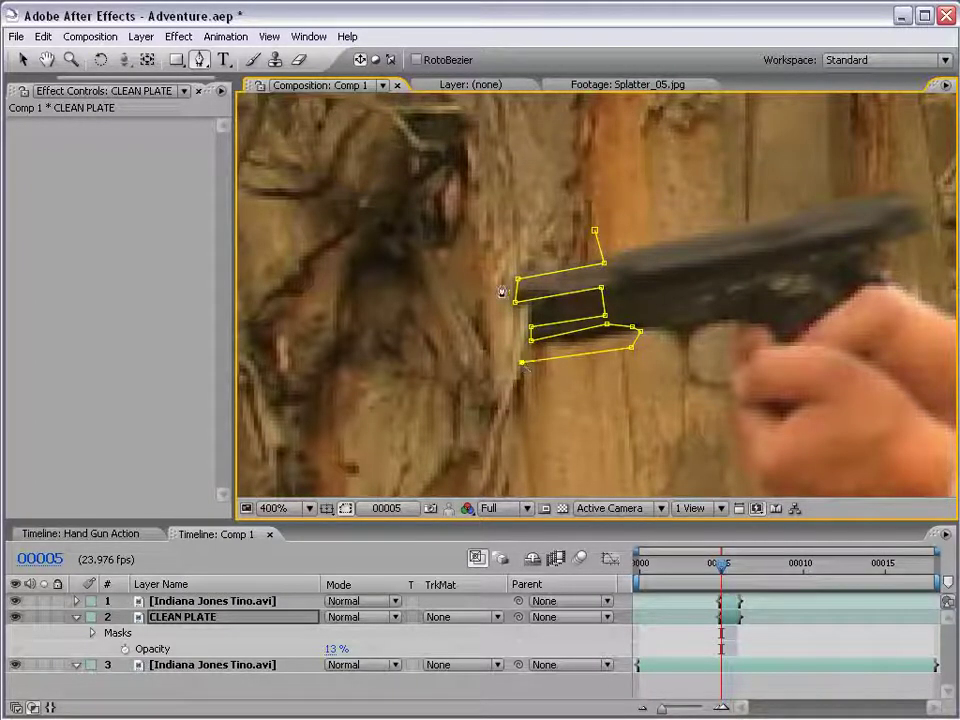
left_click(595, 233)
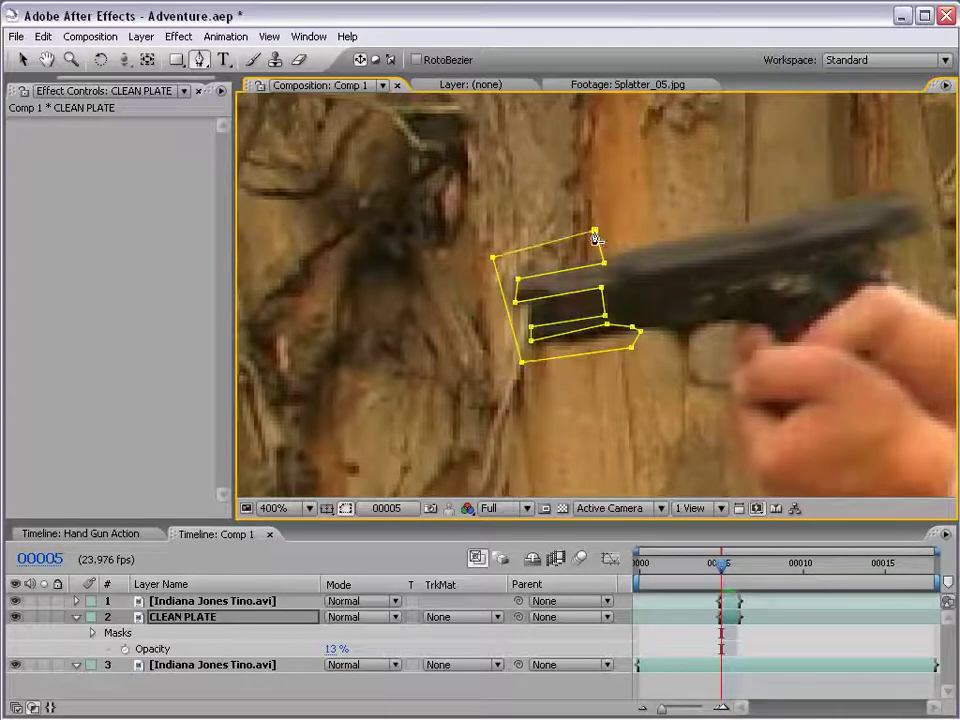
key("v")
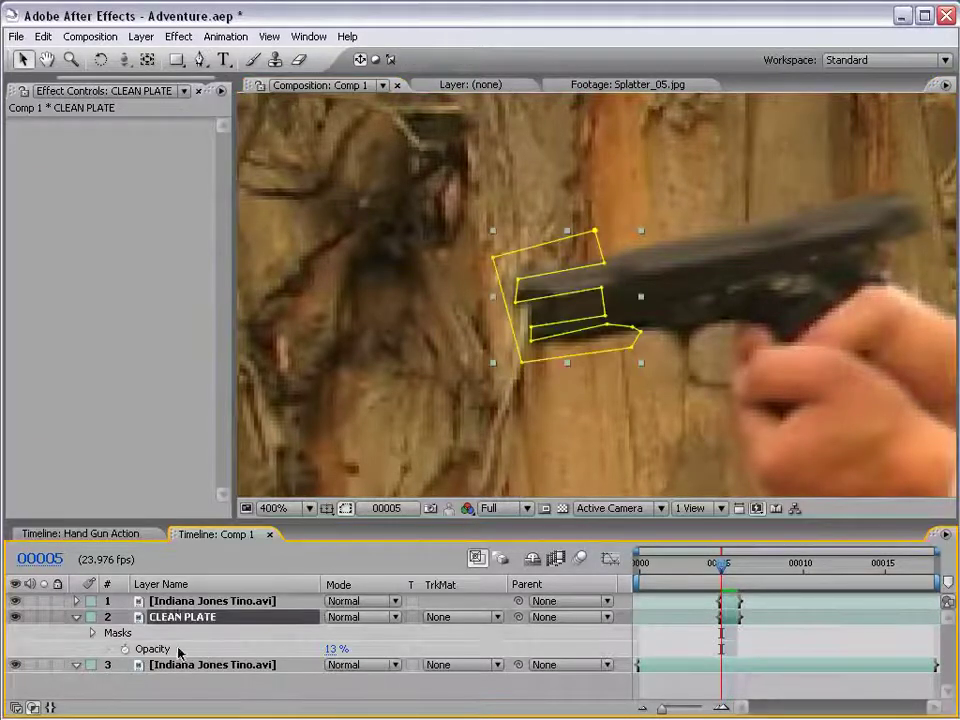
Return CLEAN PLATE to 100% opacity and reveal its mask points for adjustment.
left_click_drag(332, 650, 440, 622)
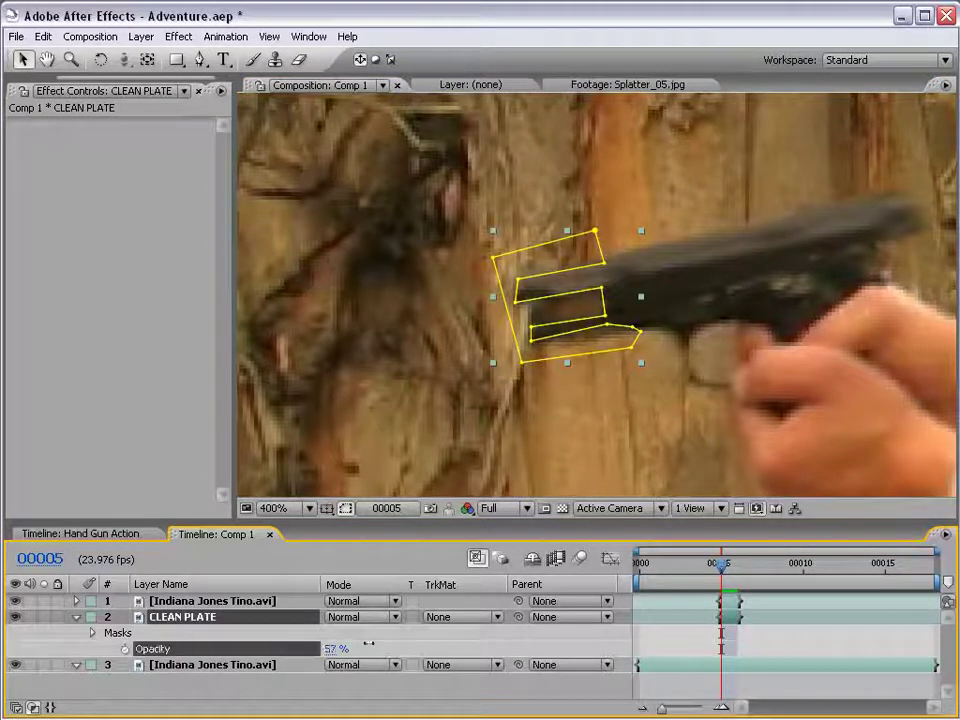
left_click(690, 678)
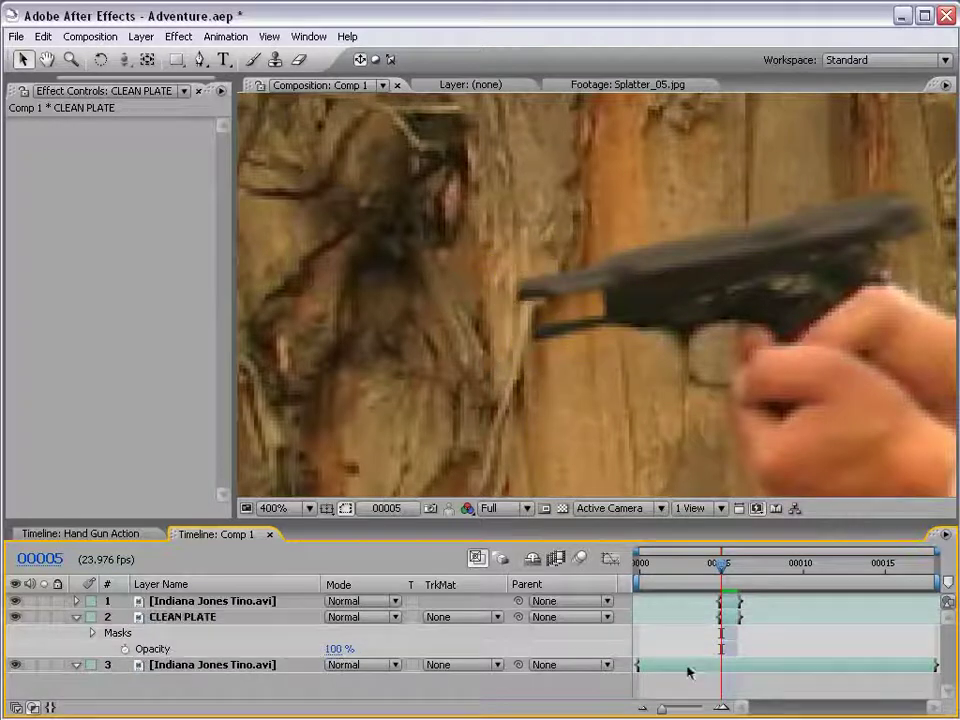
left_click(729, 620)
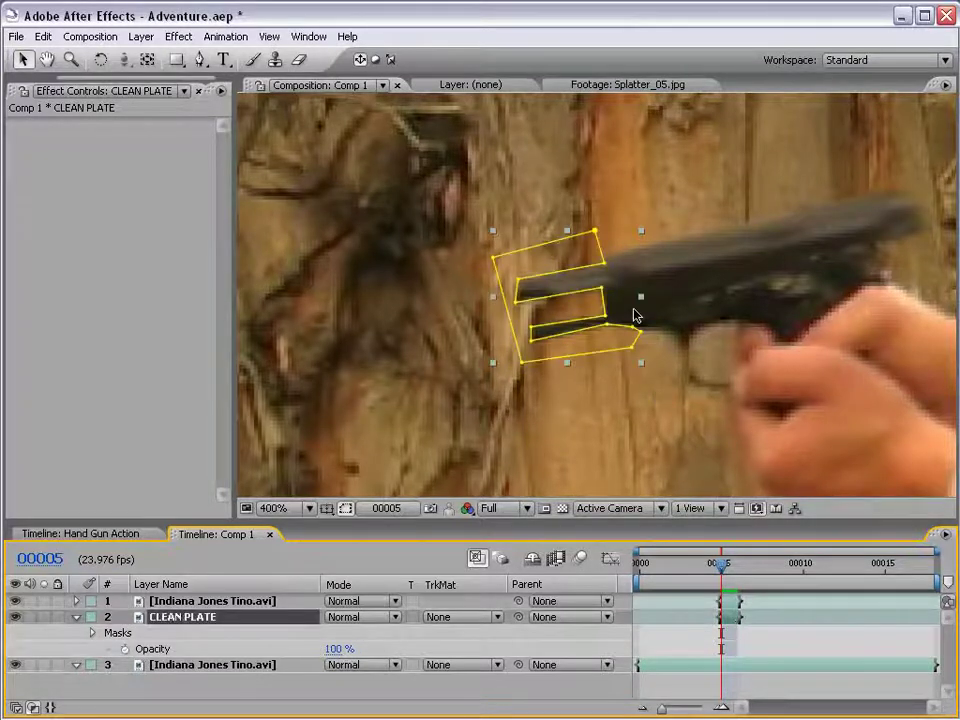
left_click(608, 320)
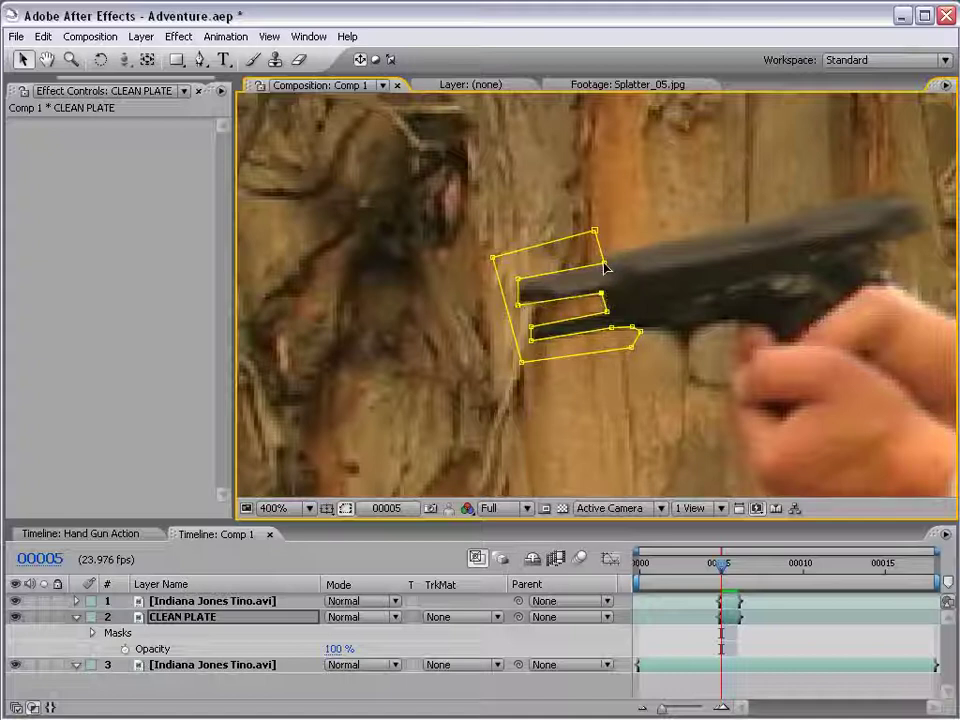
Preview the patch zoomed out and back in, then reselect CLEAN PLATE.
left_click(693, 635)
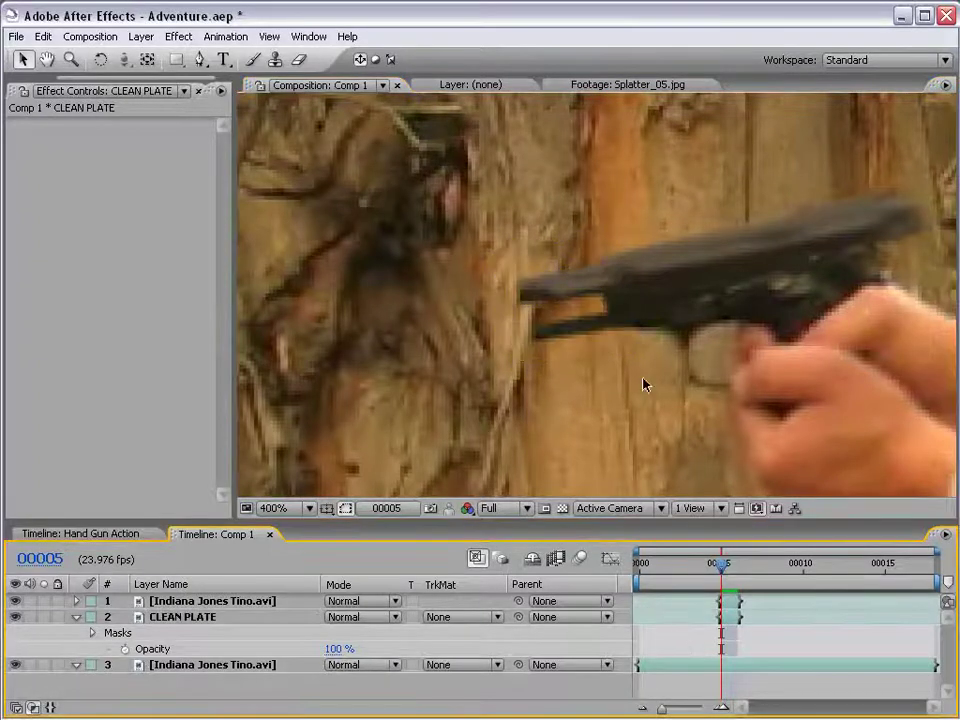
key("comma")
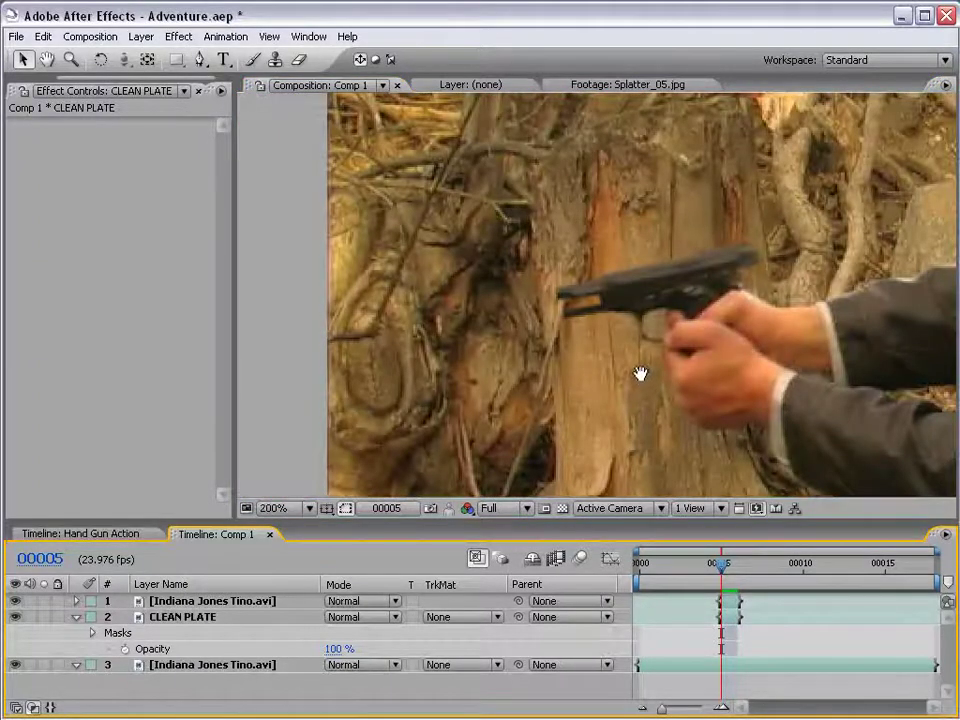
key("period")
left_click(190, 617)
Give the CLEAN PLATE mask a 0.5-pixel feather and check the softened edge.
key("f")
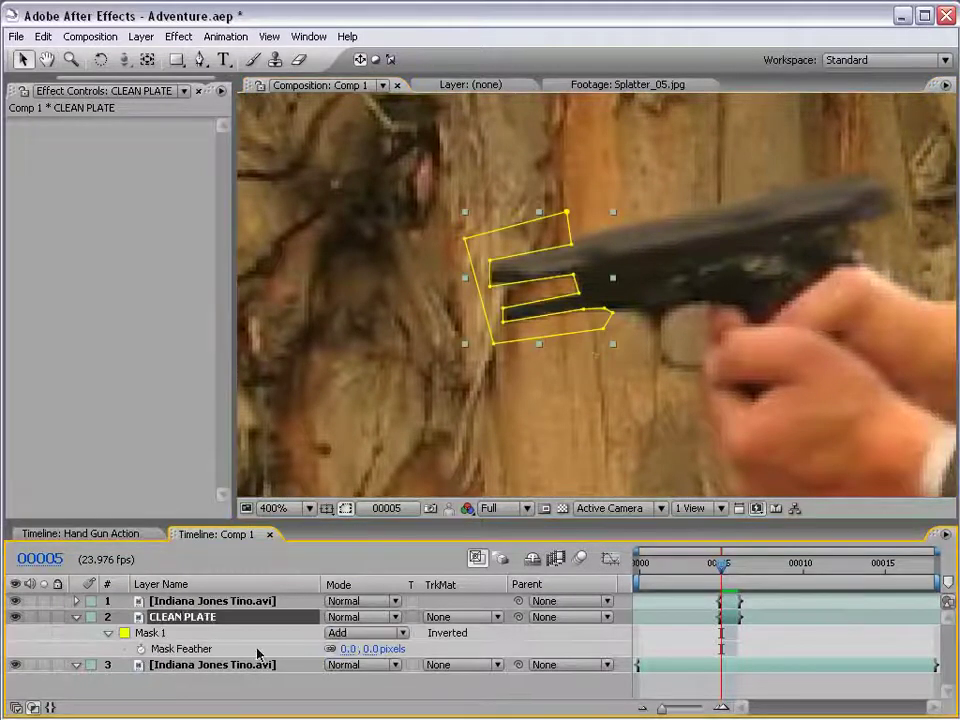
left_click(370, 649)
type("0.5")
key("Return")
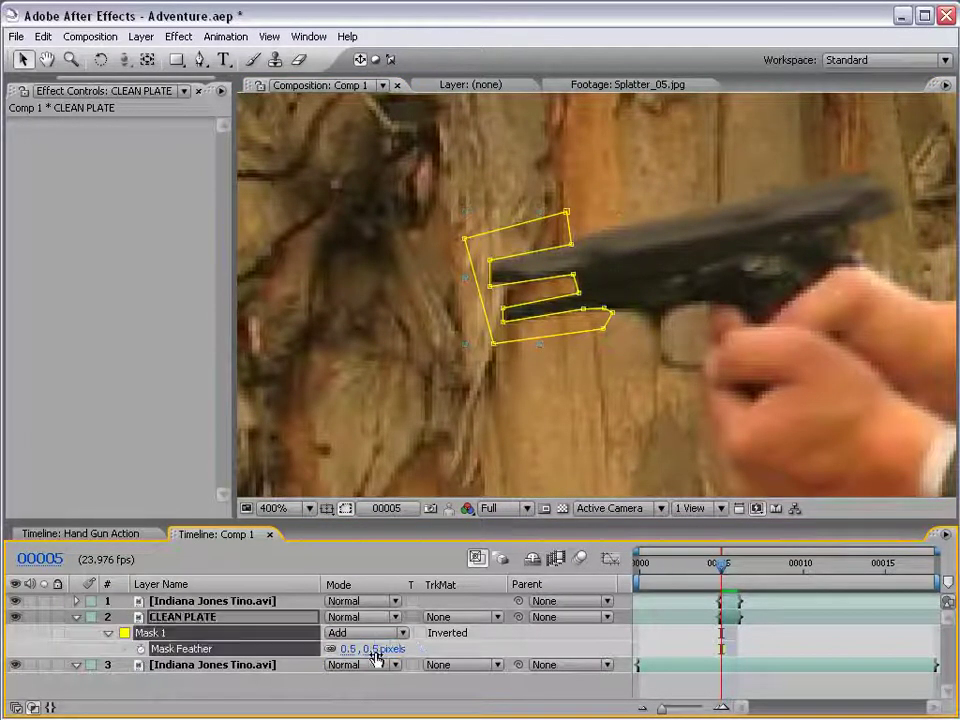
left_click(670, 643)
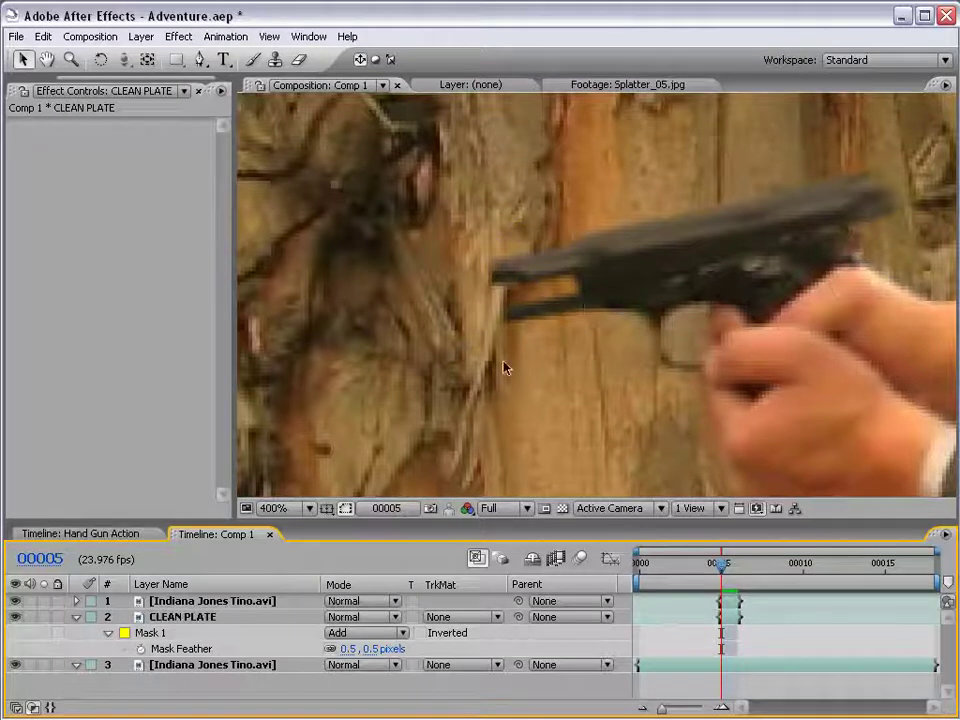
Set the top Directional Blur slide layer's mask feather to 0.6 pixels.
left_click(184, 604)
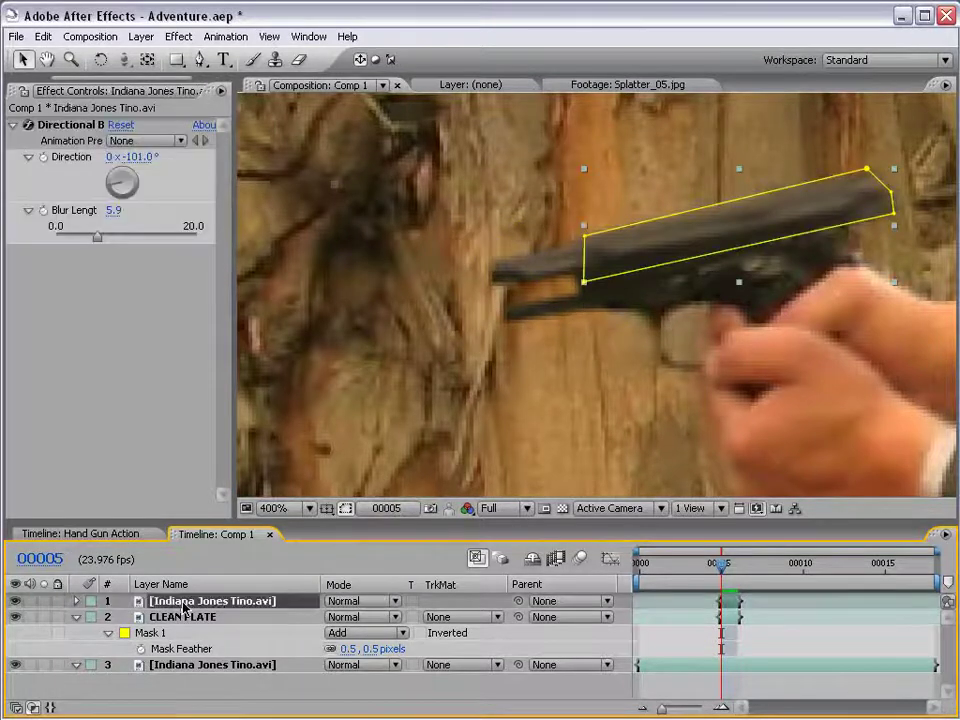
key("m")
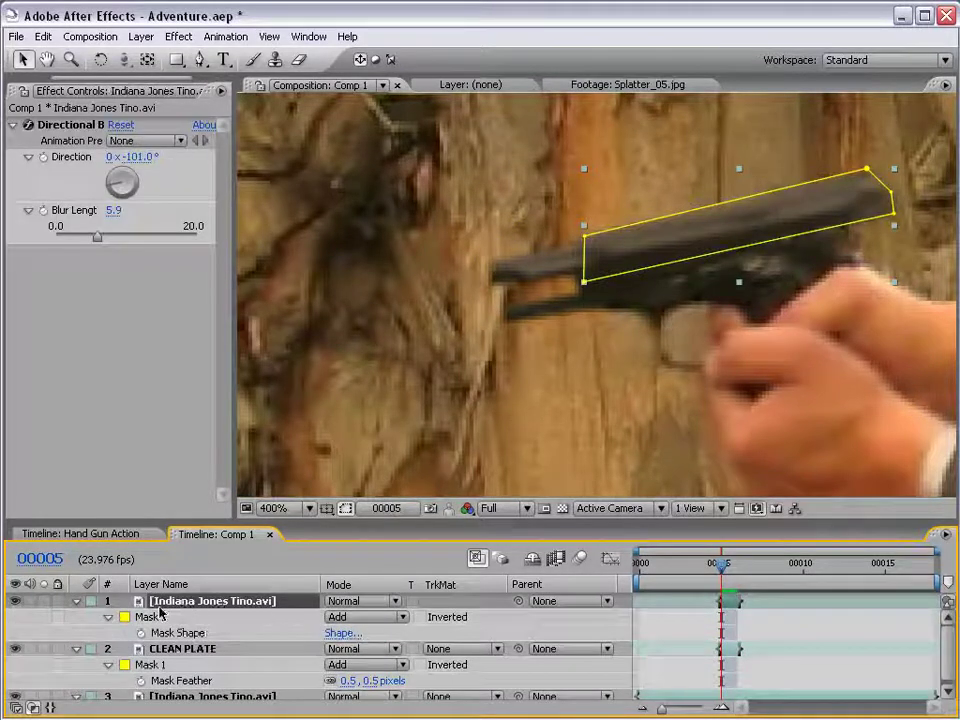
key("f")
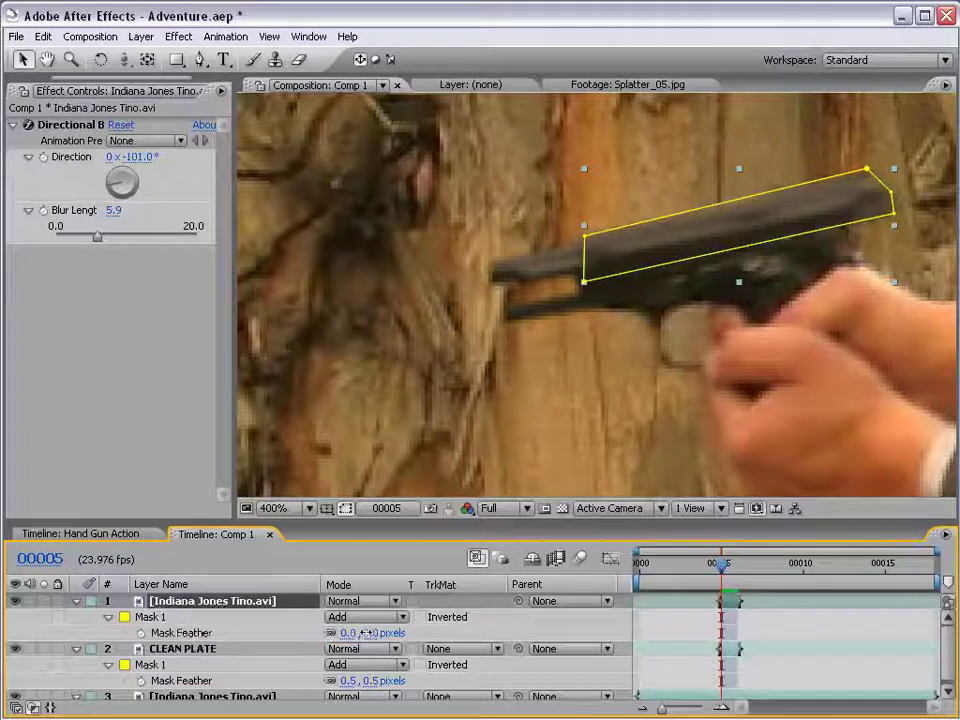
left_click(371, 633)
type("0.6")
key("Return")
left_click(814, 636)
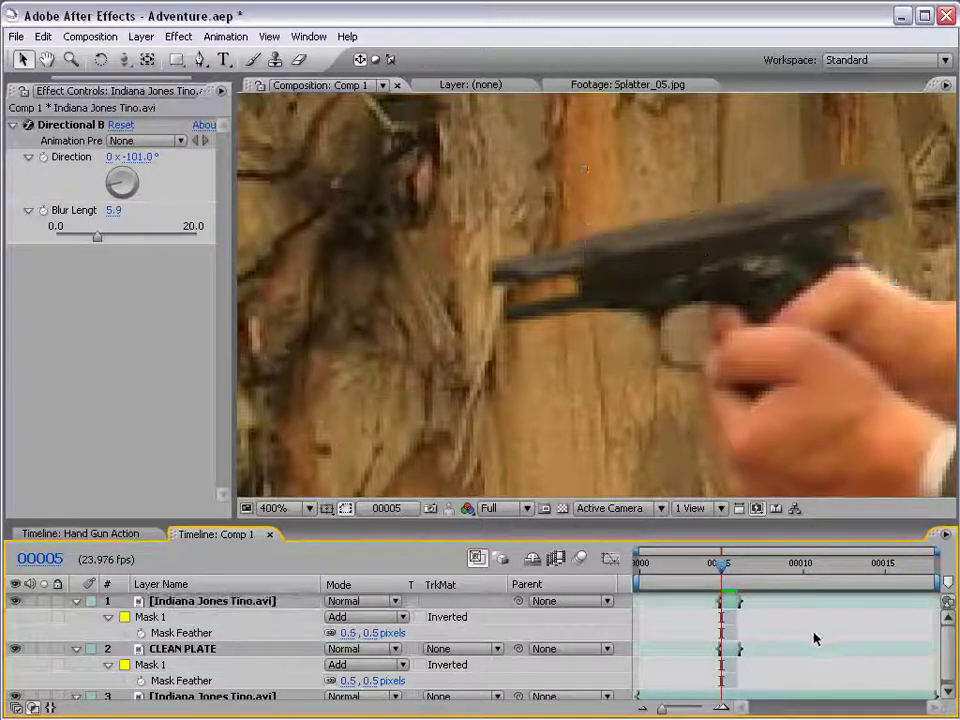
scroll(790, 336, "down", 2)
scroll(790, 336, "down", 2)
key("Page_Up")
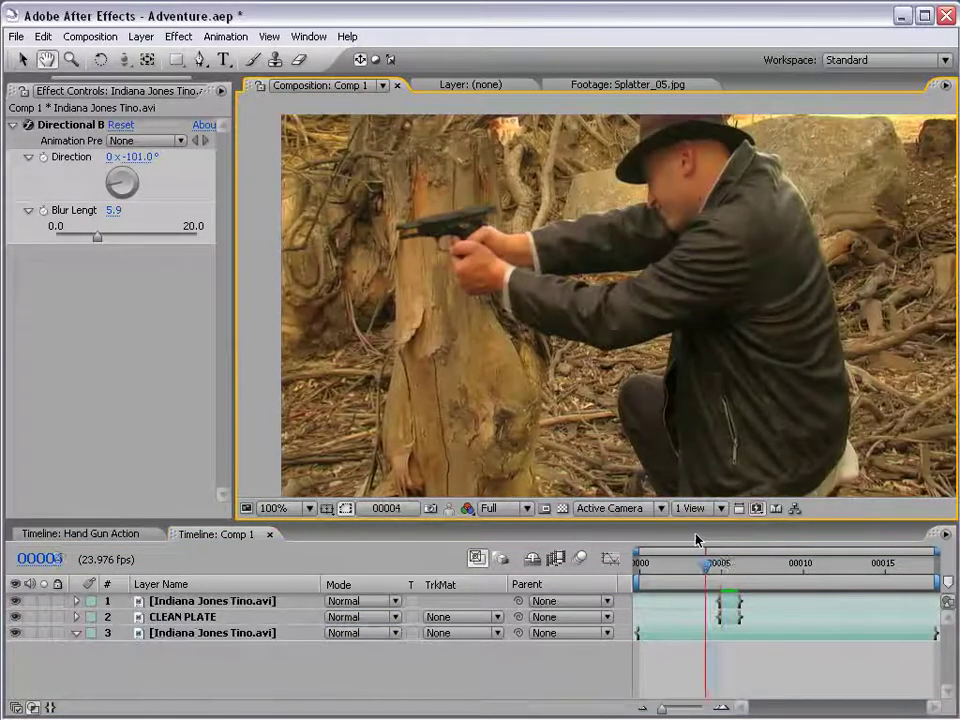
key("Page_Down")
key("Page_Up")
key("Page_Down")
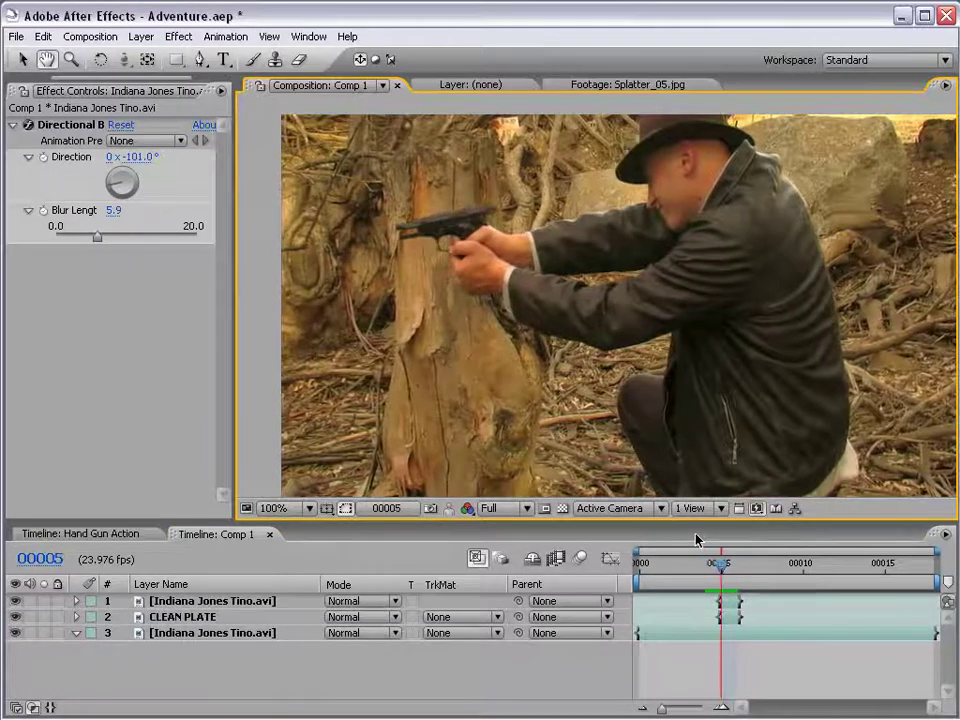
left_click(733, 606)
scroll(429, 203, "up", 1)
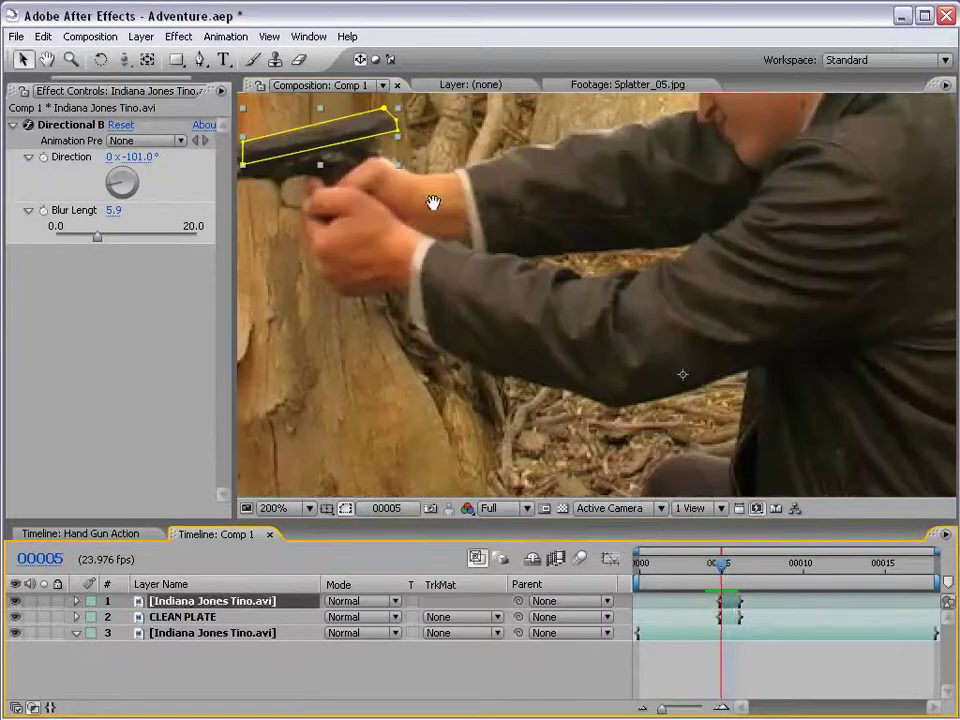
left_click_drag(429, 203, 735, 321)
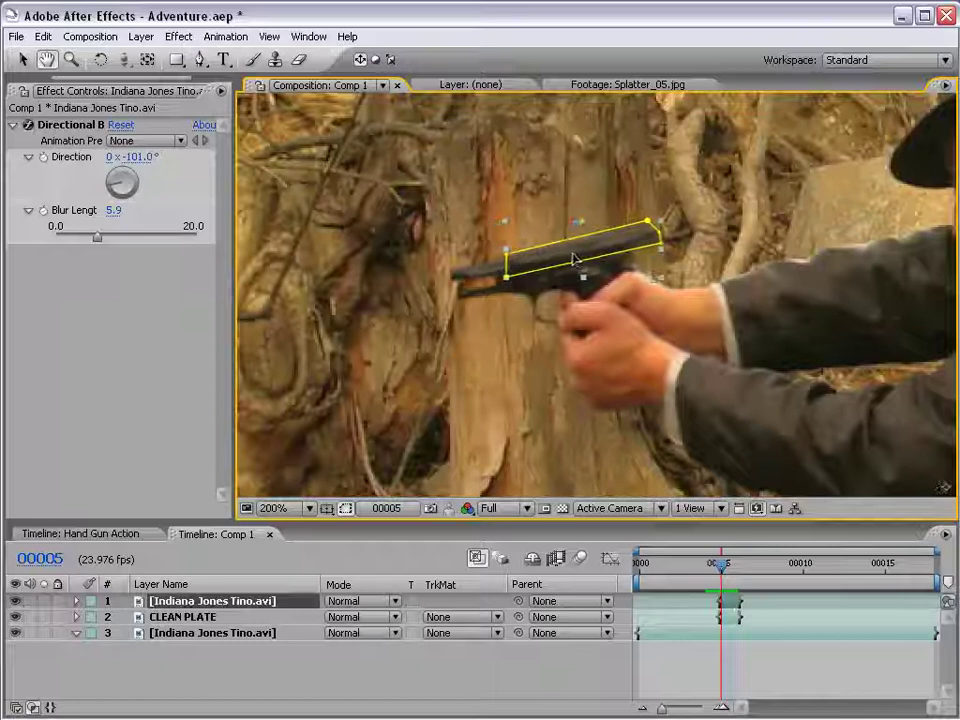
left_click(765, 660)
key("Page_Up")
key("Page_Down")
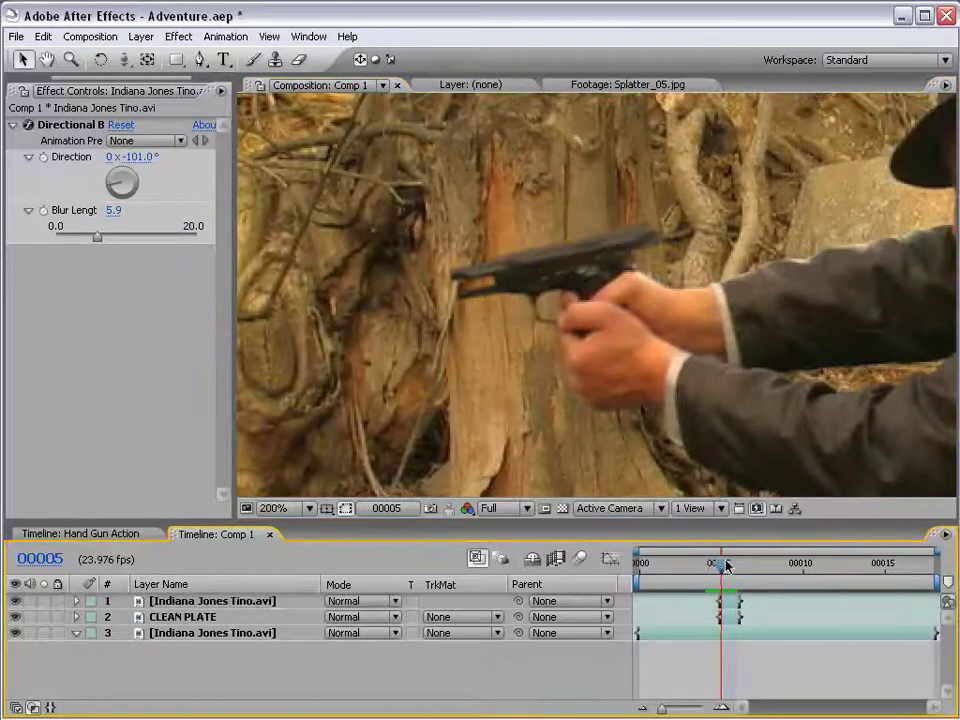
key("Page_Down")
key("Page_Down")
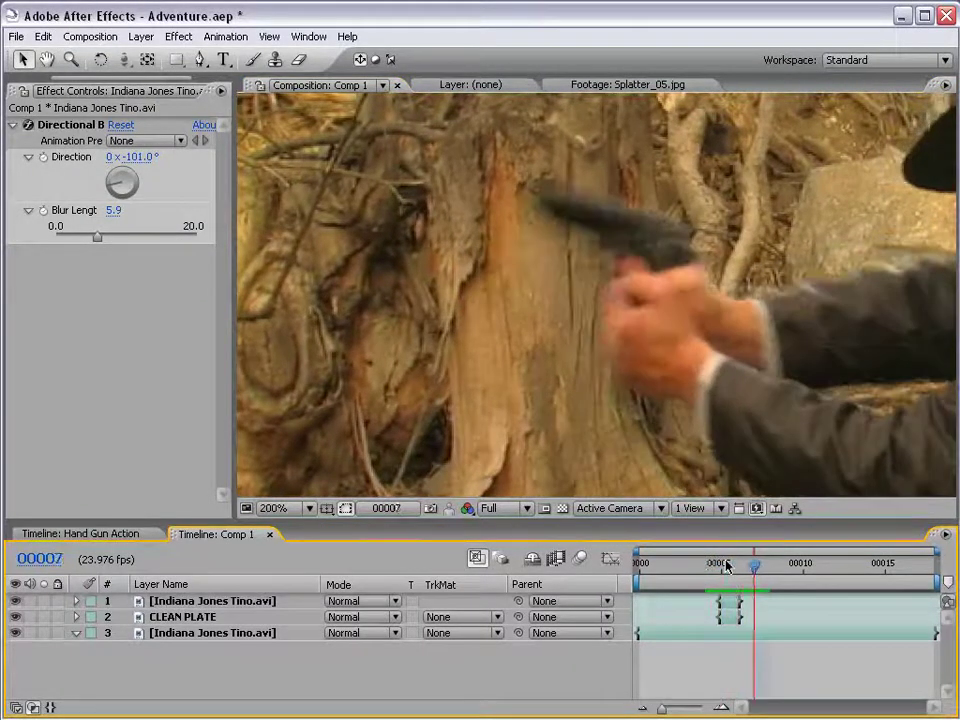
key("Page_Down")
key("Page_Up")
key("Page_Up")
key("Page_Up")
key("Page_Down")
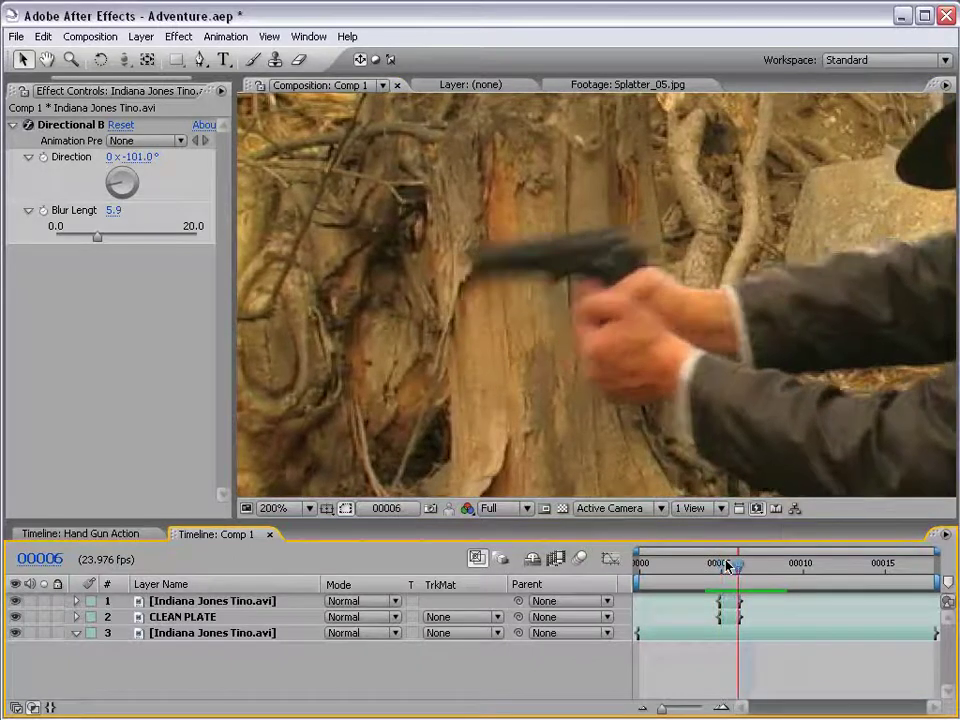
key("Page_Up")
left_click_drag(713, 578, 735, 570)
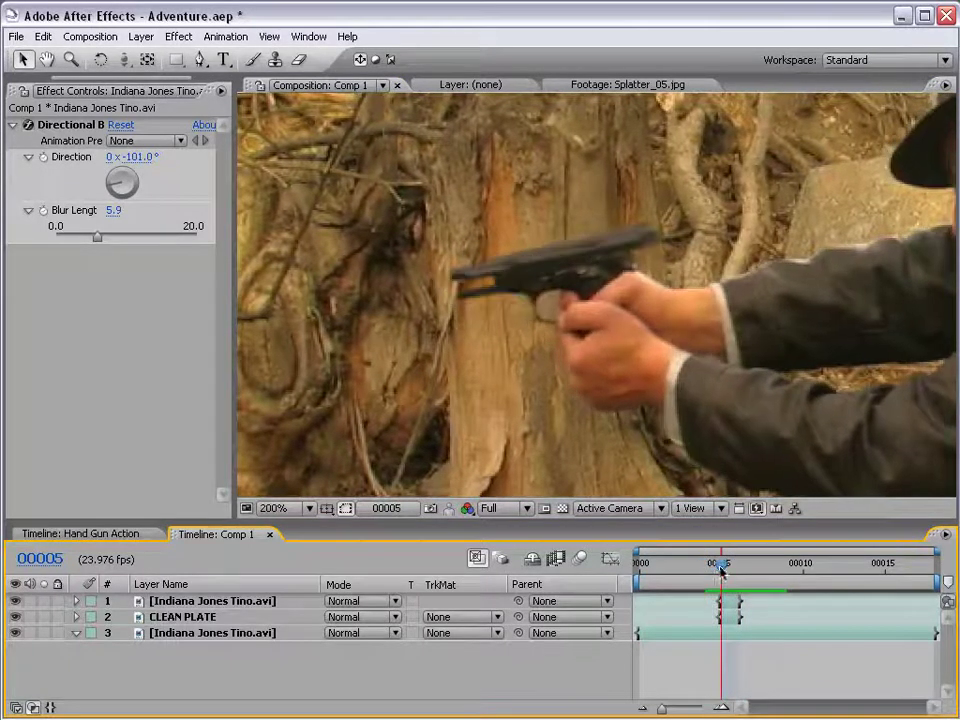
key("Page_Down")
key("Page_Down")
key("Page_Up")
key("Page_Up")
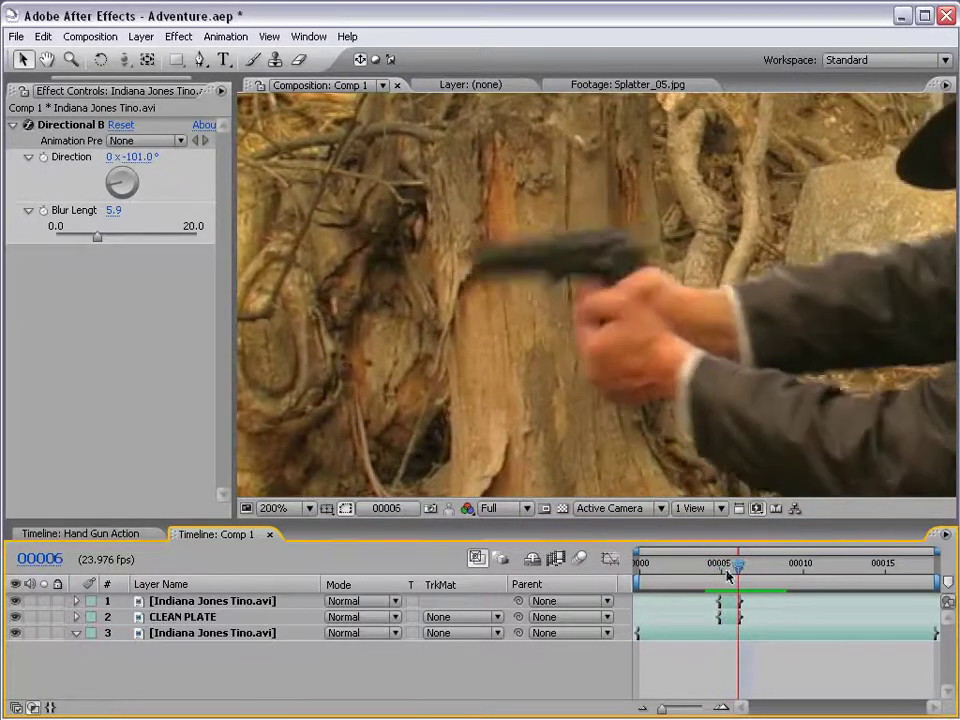
key("Page_Down")
key("Page_Up")
key("Page_Down")
key("KP_0")
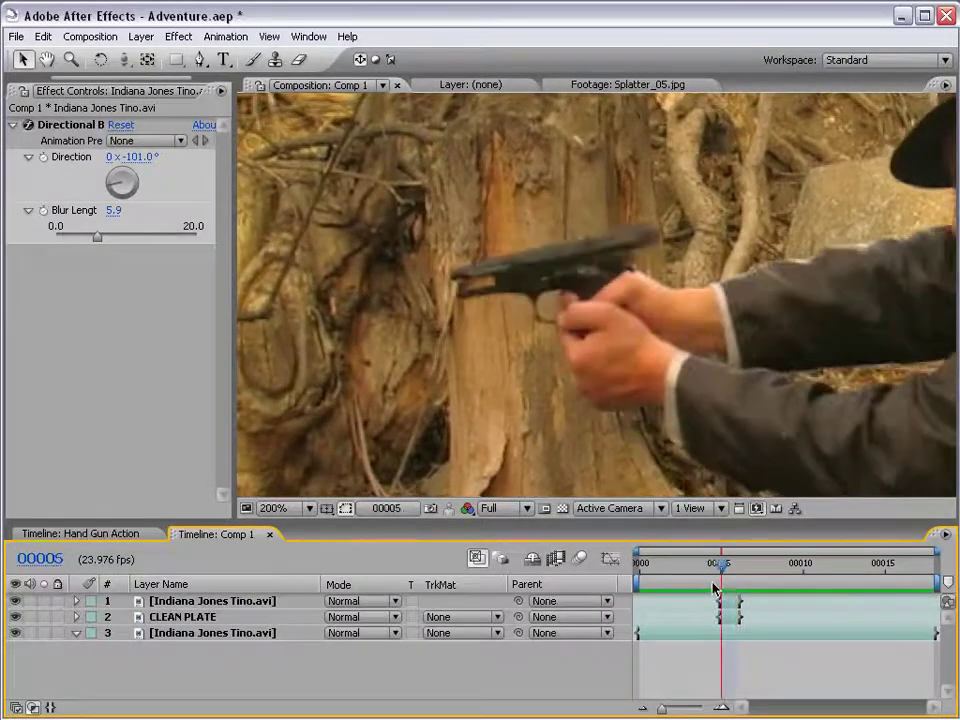
Zoom in on CLEAN PLATE and pull one inner mask corner slightly left.
left_click(437, 247)
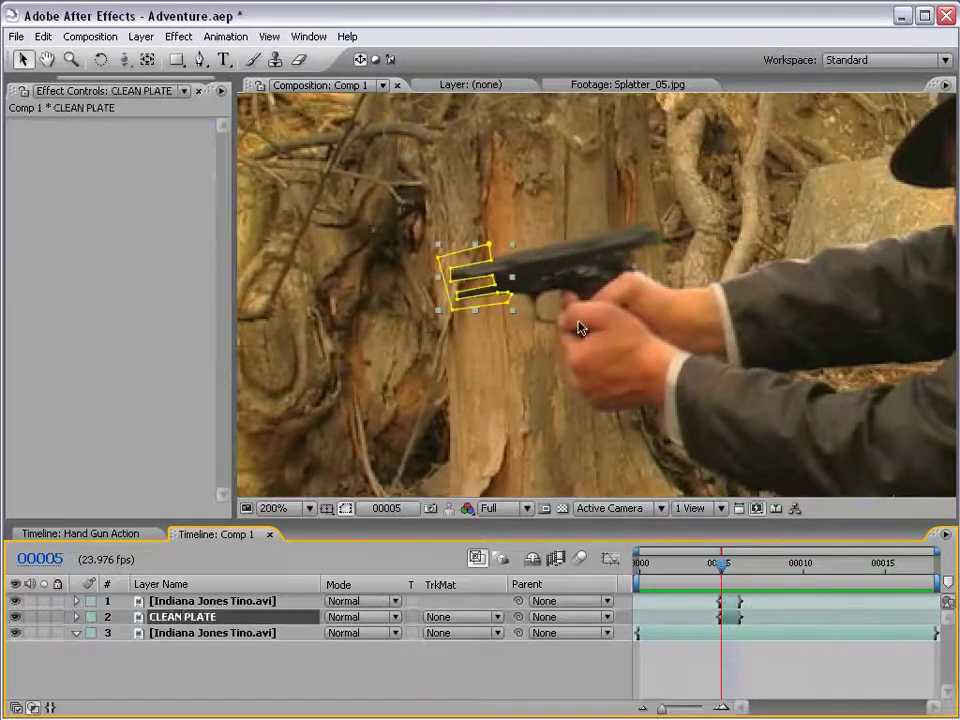
scroll(579, 326, "up", 1)
scroll(500, 310, "up", 1)
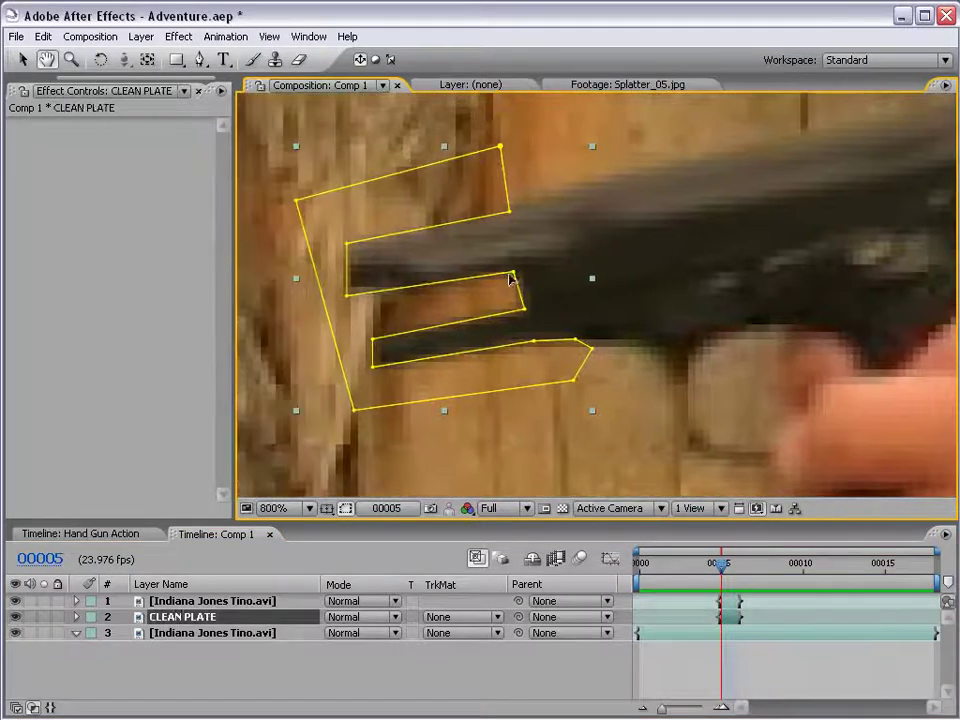
mouse_move(512, 273)
left_mouse_down()
mouse_move(492, 275)
mouse_move(504, 312)
left_mouse_up()
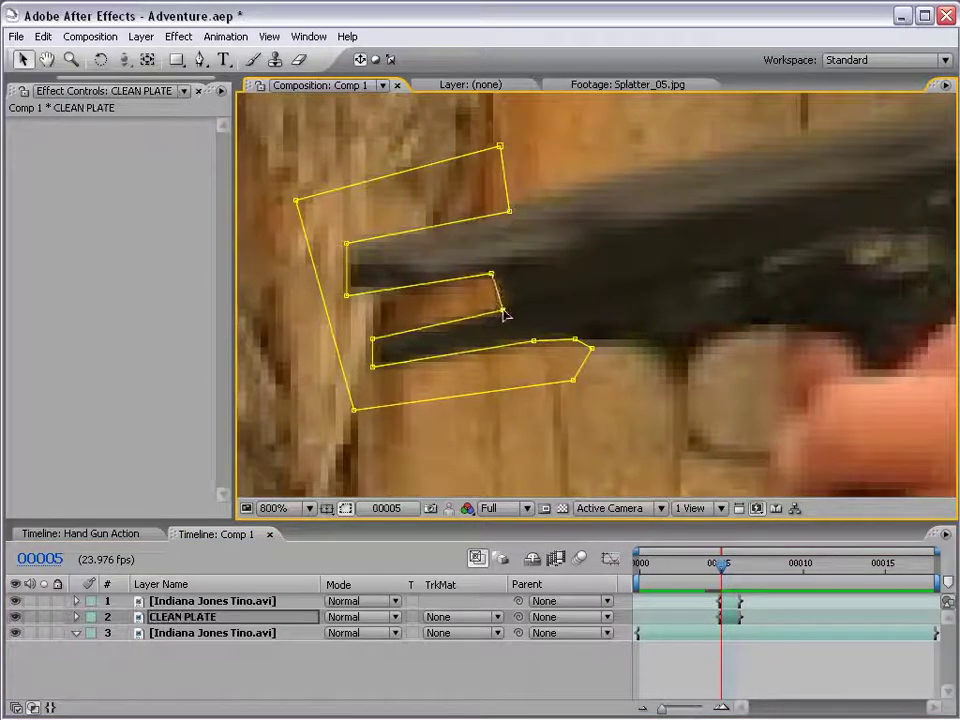
Deselect the layer, zoom back out, return to the Selection tool, and reveal the Project panel.
left_click(696, 660)
scroll(675, 354, "down", 1)
scroll(724, 360, "down", 1)
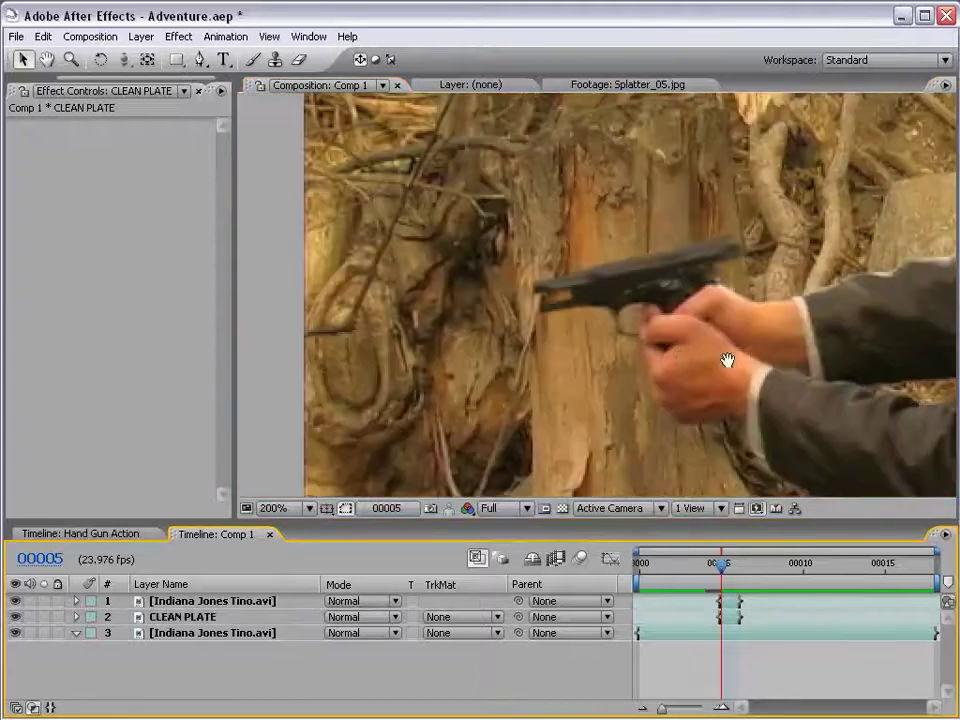
scroll(666, 335, "down", 1)
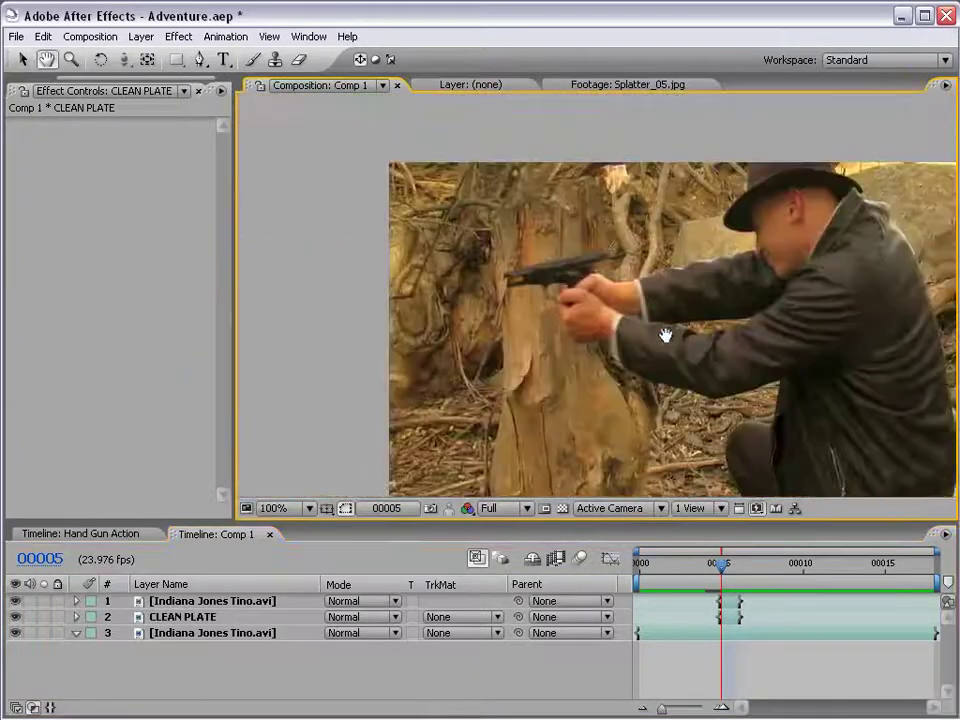
left_click(778, 681)
key("v")
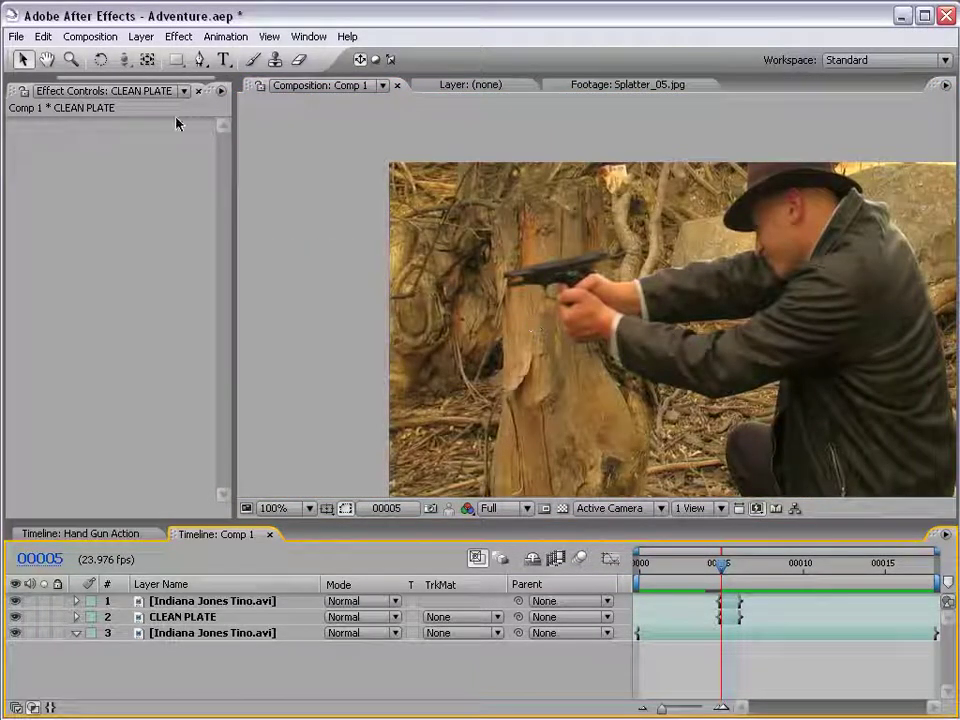
left_click_drag(110, 77, 12, 80)
Add the 9mm_01.mov muzzle flash clip to Comp 1 and move it up and right.
left_click(14, 90)
left_click(46, 210)
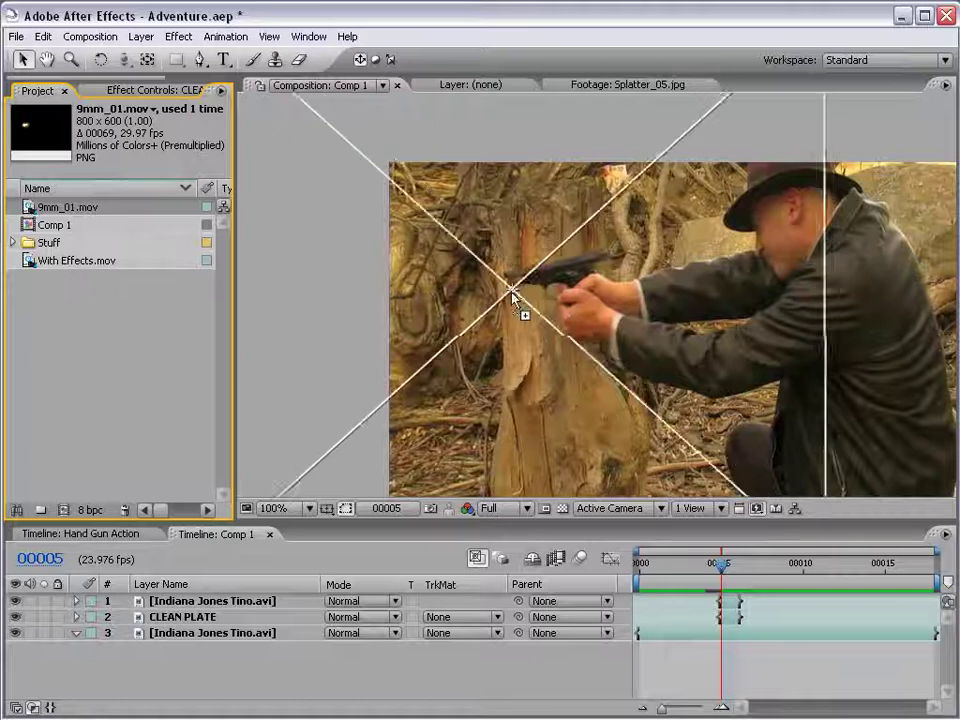
left_click_drag(28, 210, 538, 309)
left_click(538, 309)
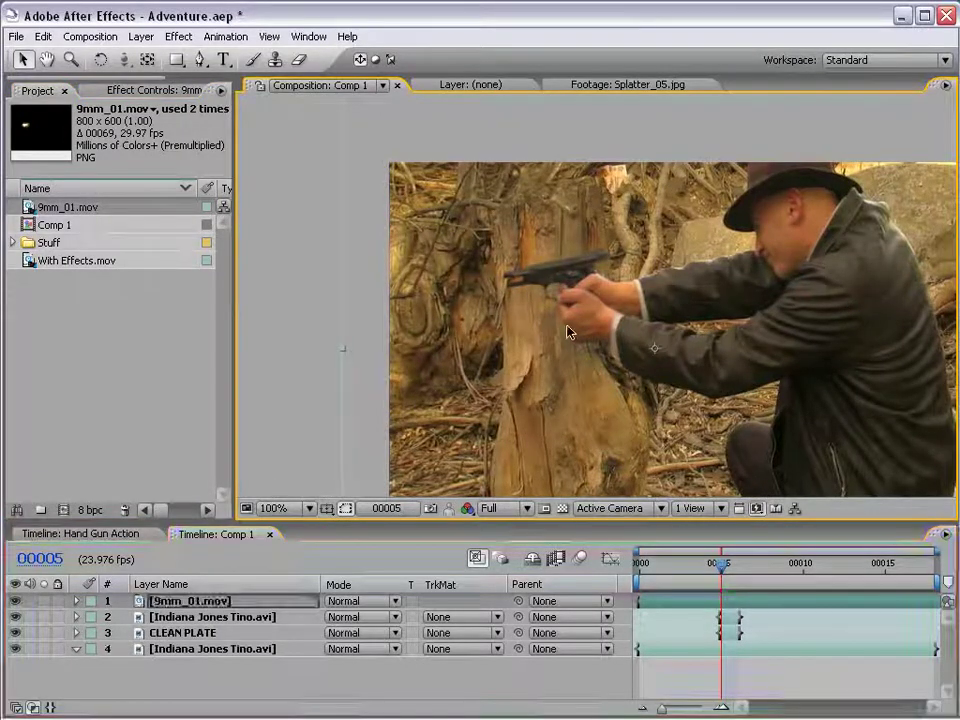
left_click_drag(555, 332, 481, 300)
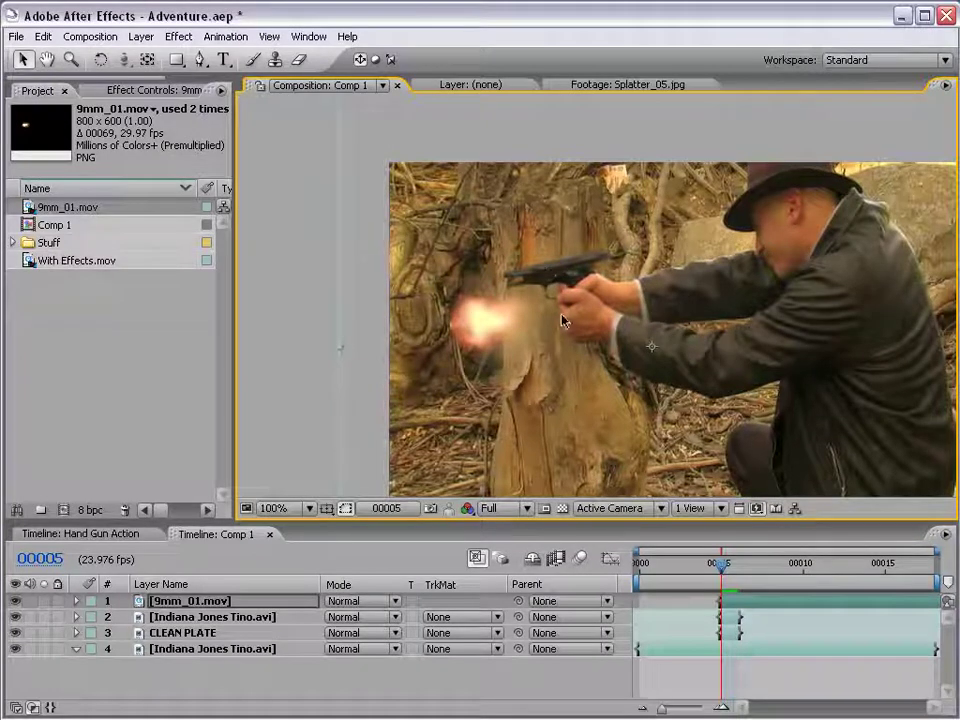
Mirror the flash with -100 scale, then place and tilt it at the gun's muzzle.
left_click(77, 601)
left_click(88, 617)
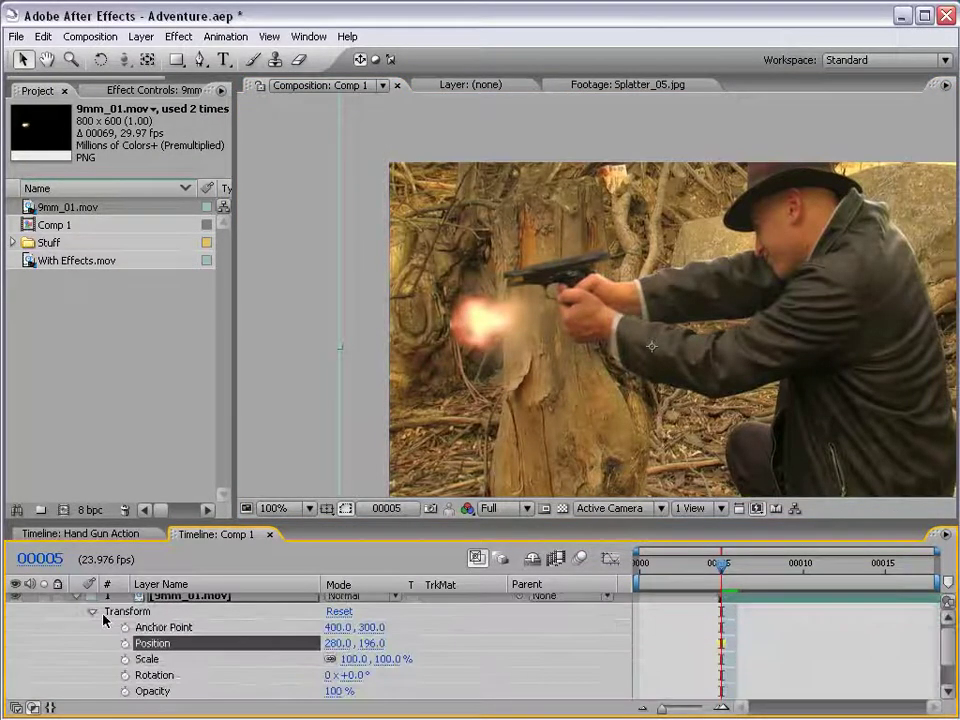
left_click(350, 659)
type("-100")
key("Return")
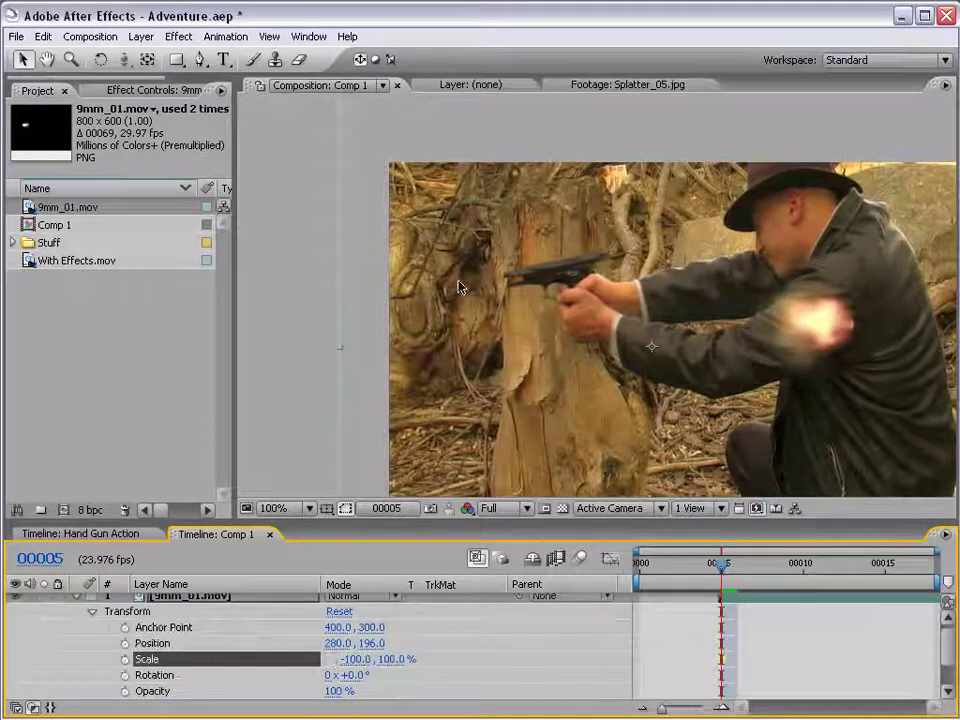
left_click_drag(825, 357, 506, 302)
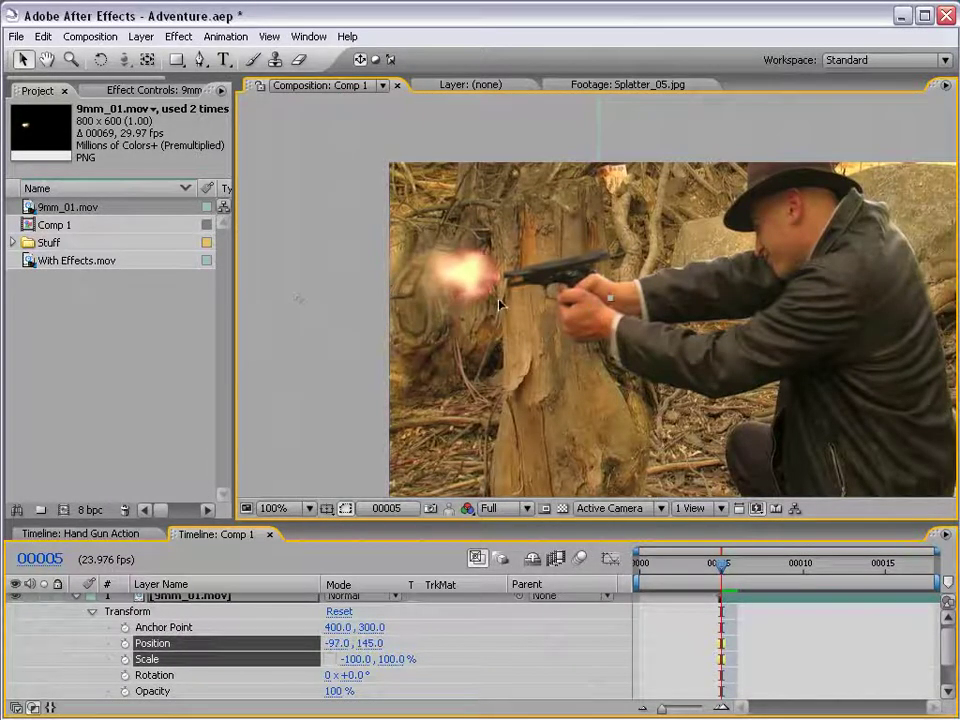
mouse_move(418, 375)
left_mouse_down()
mouse_move(481, 277)
mouse_move(466, 312)
left_mouse_up()
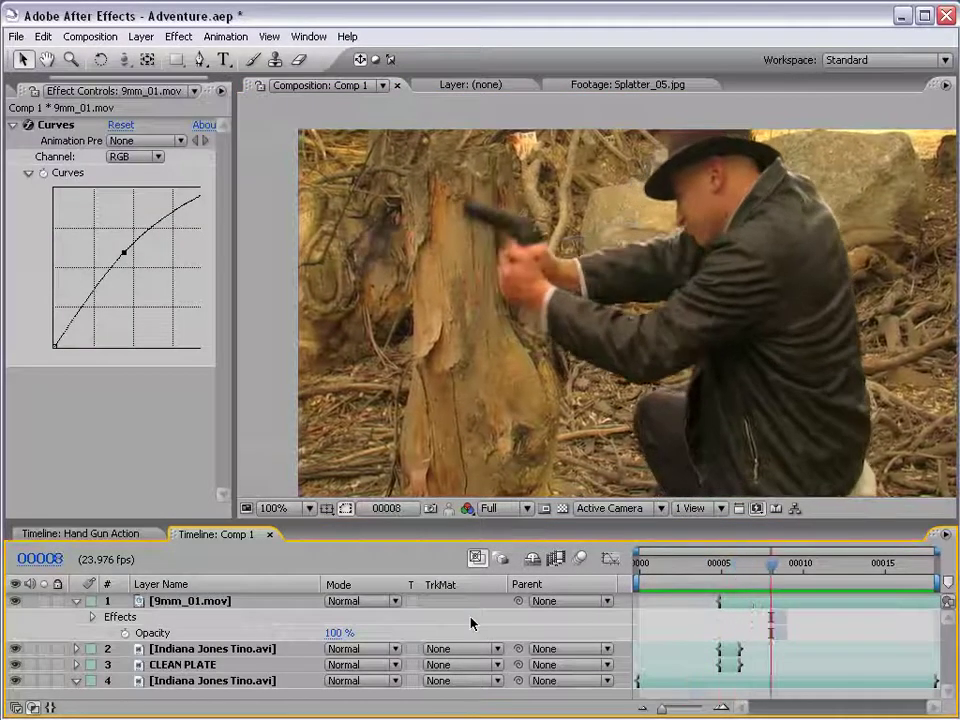
key("Page_Down")
key("Page_Down")
key("Page_Up")
key("Page_Up")
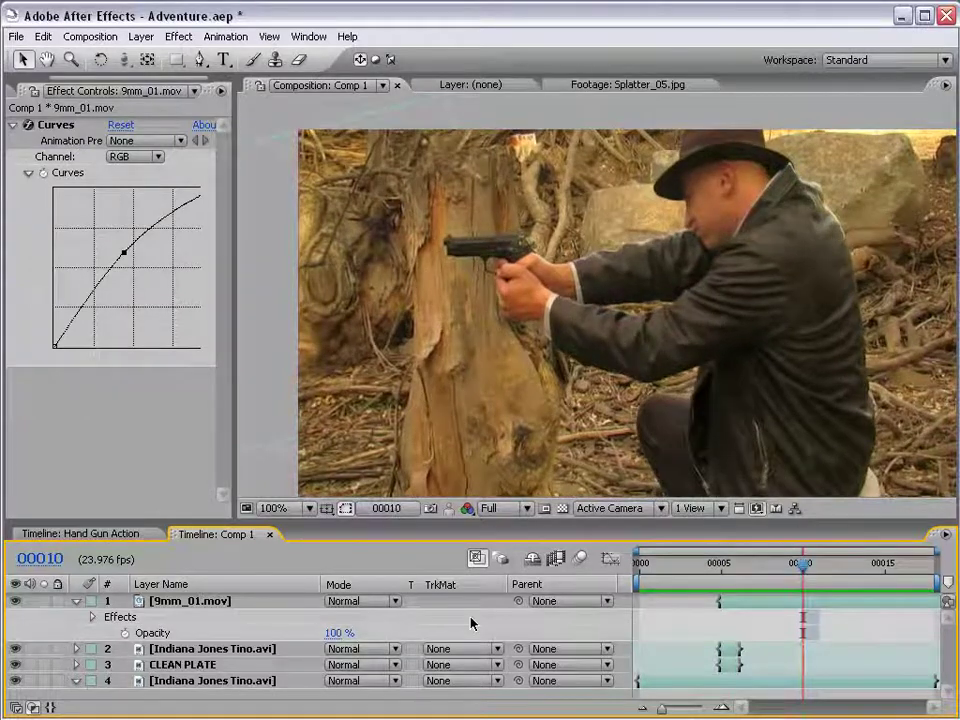
Open Hand Gun Action, select its sepia adjustment layer, and play and scrub the final comp.
left_click(119, 538)
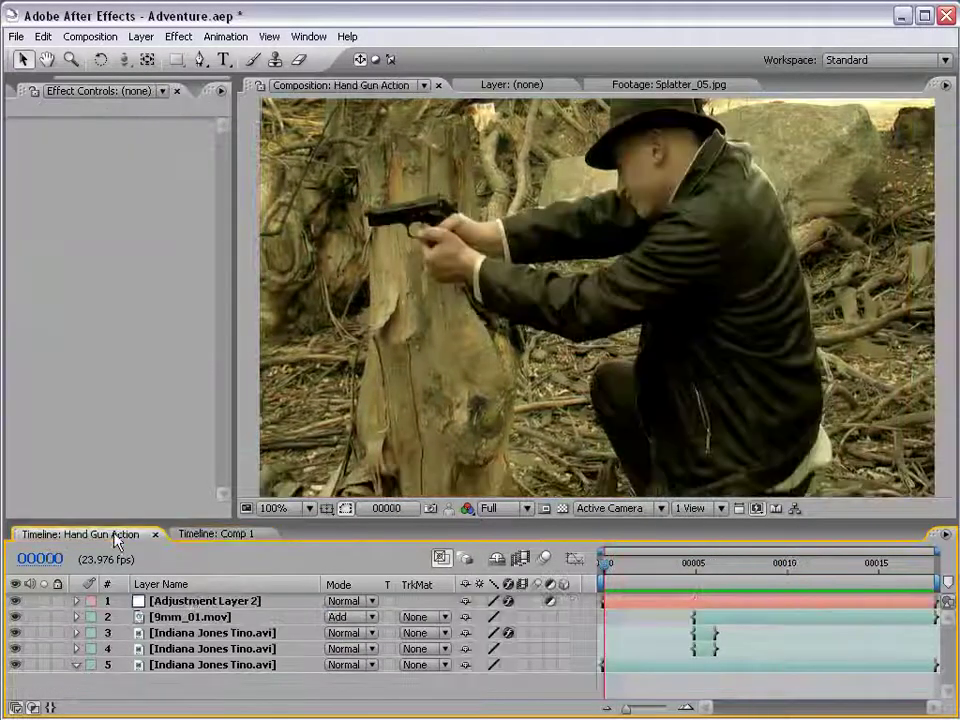
left_click(195, 604)
key("space")
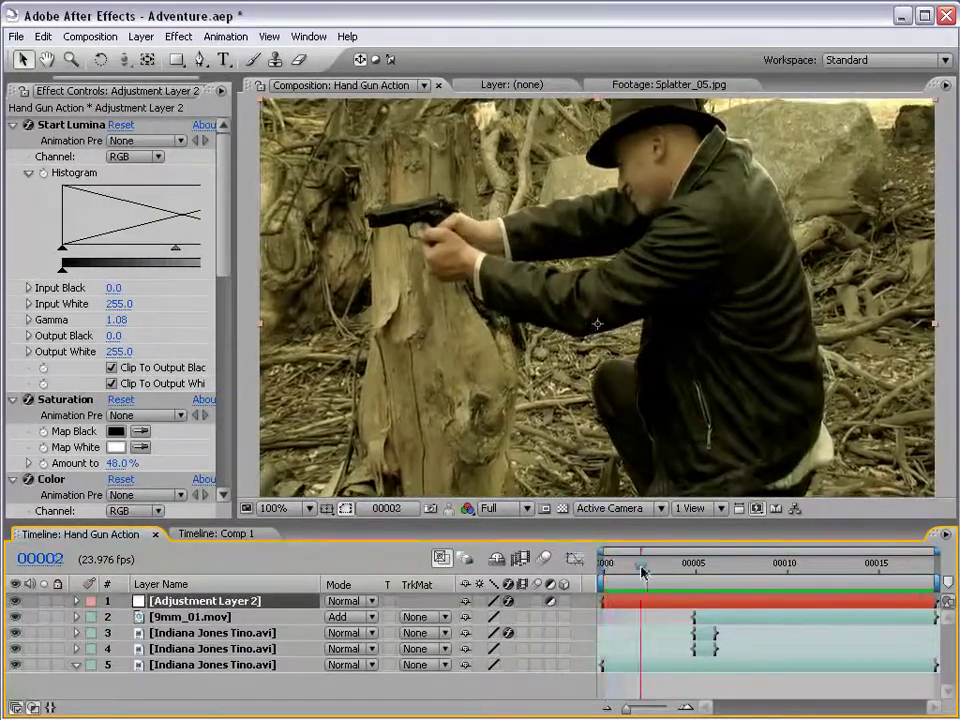
mouse_move(637, 566)
left_mouse_down()
mouse_move(657, 585)
mouse_move(641, 585)
left_mouse_up()
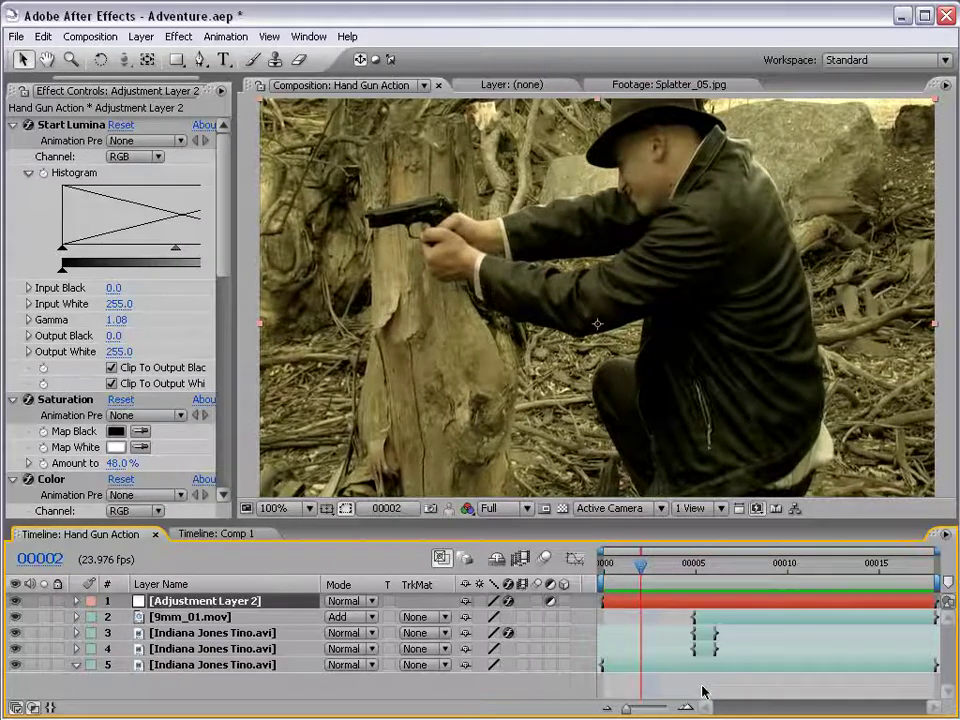